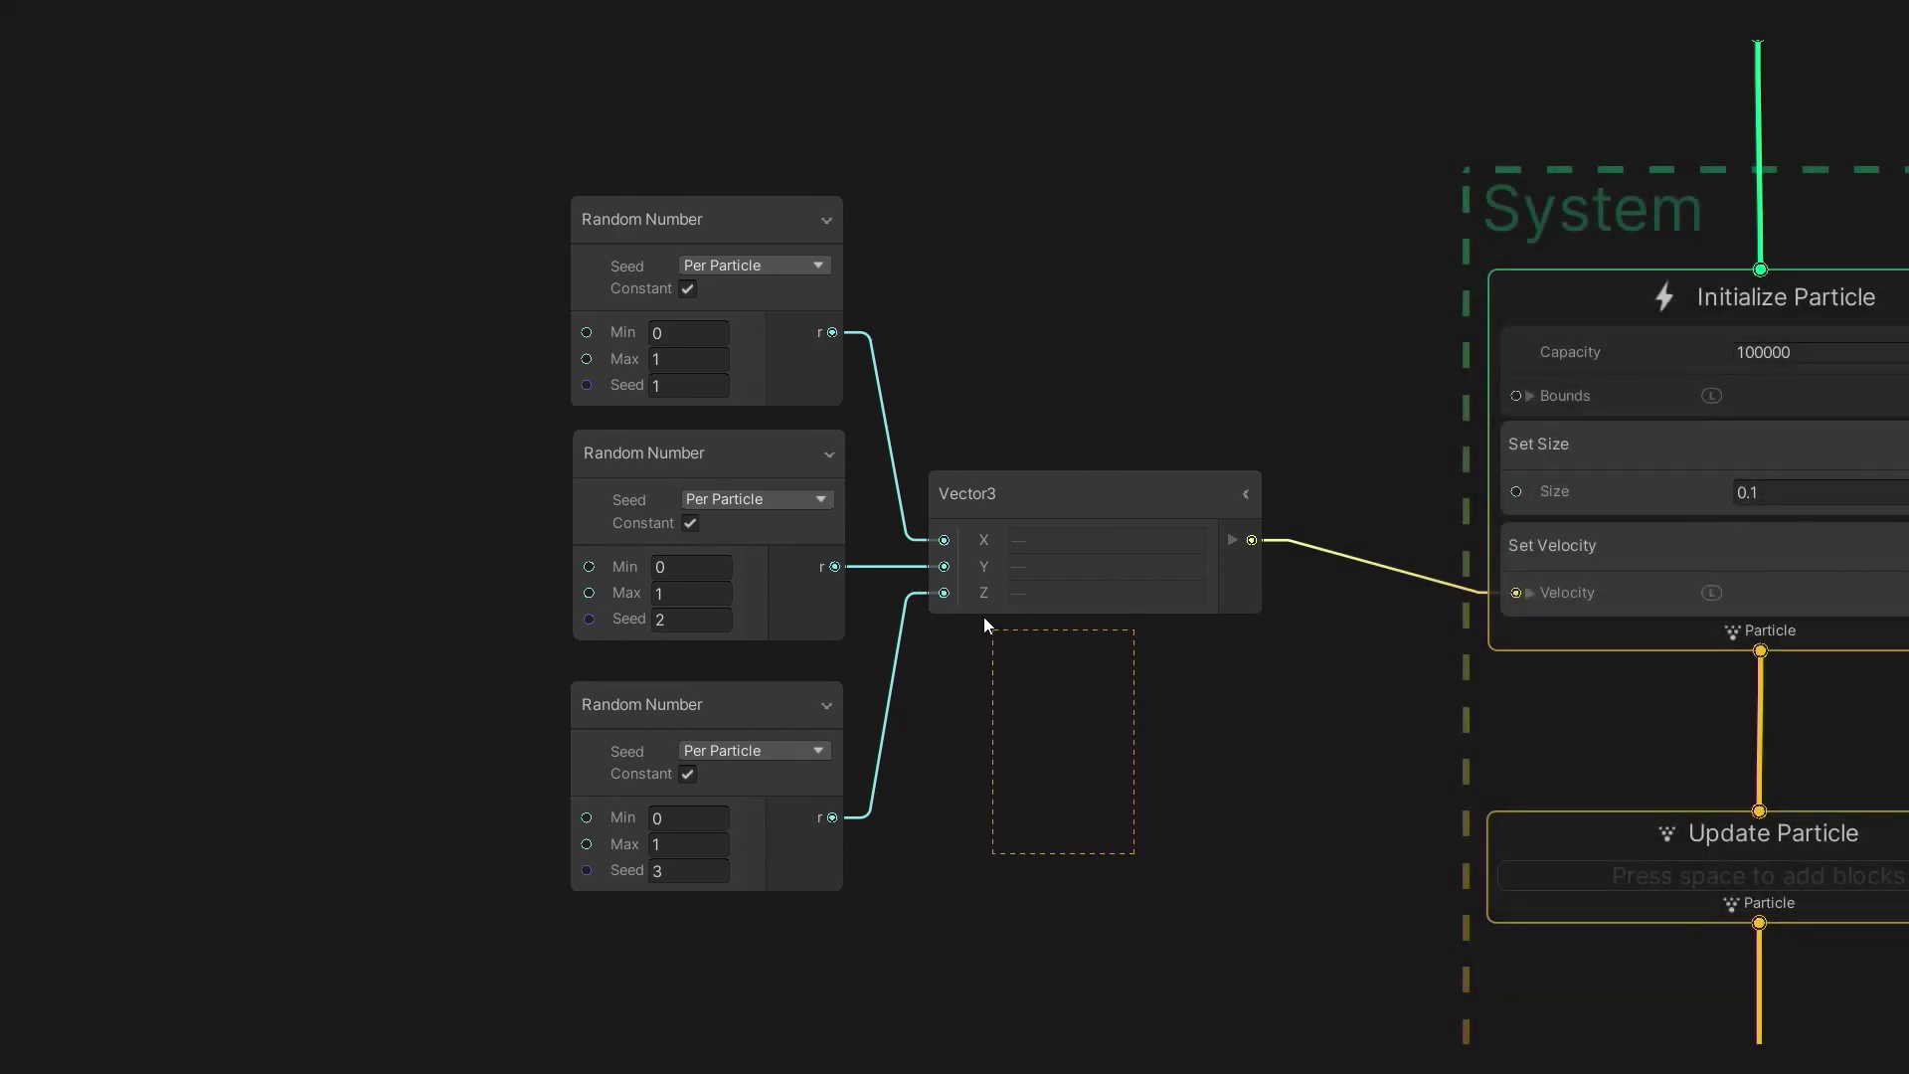
- Convert the three Random Number nodes and the Vector3 into a subgraph operator saved as 'Random Vector'
drag(1133, 852, 805, 388)
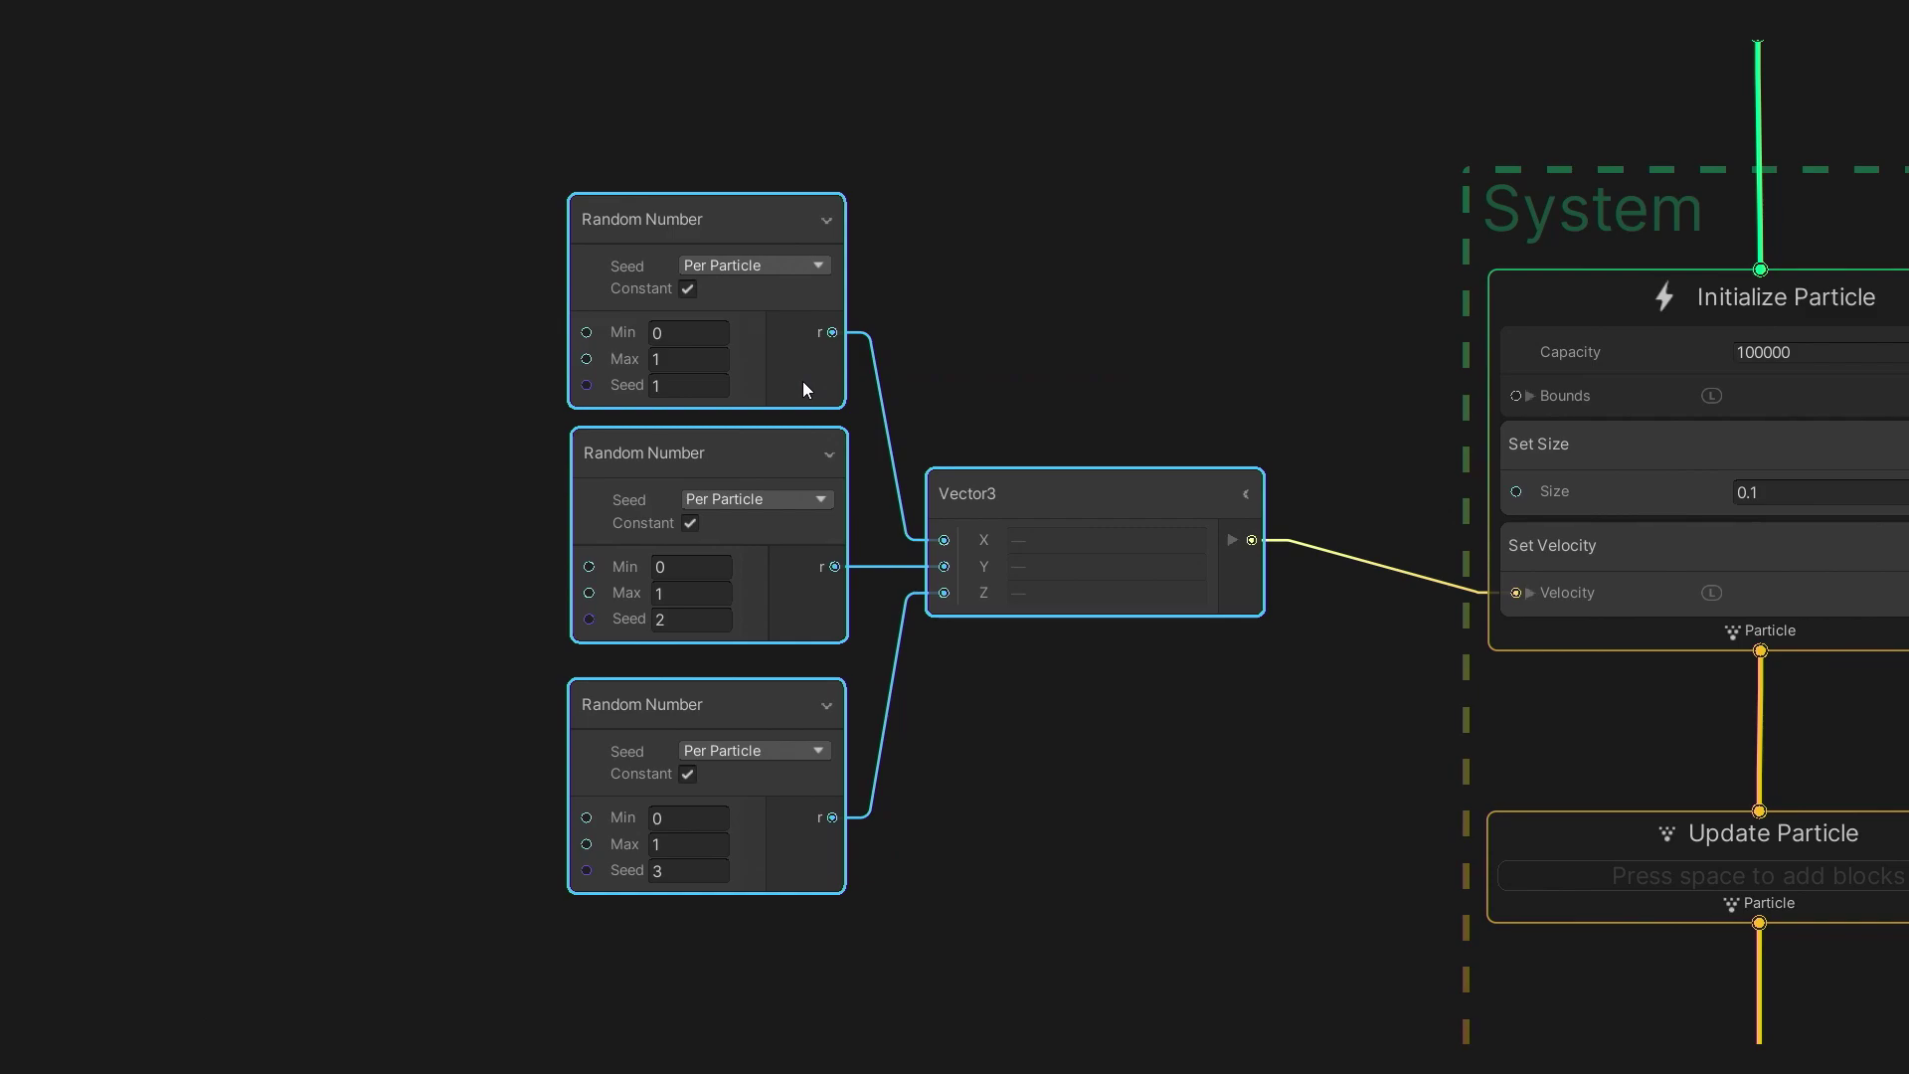
right_click(804, 387)
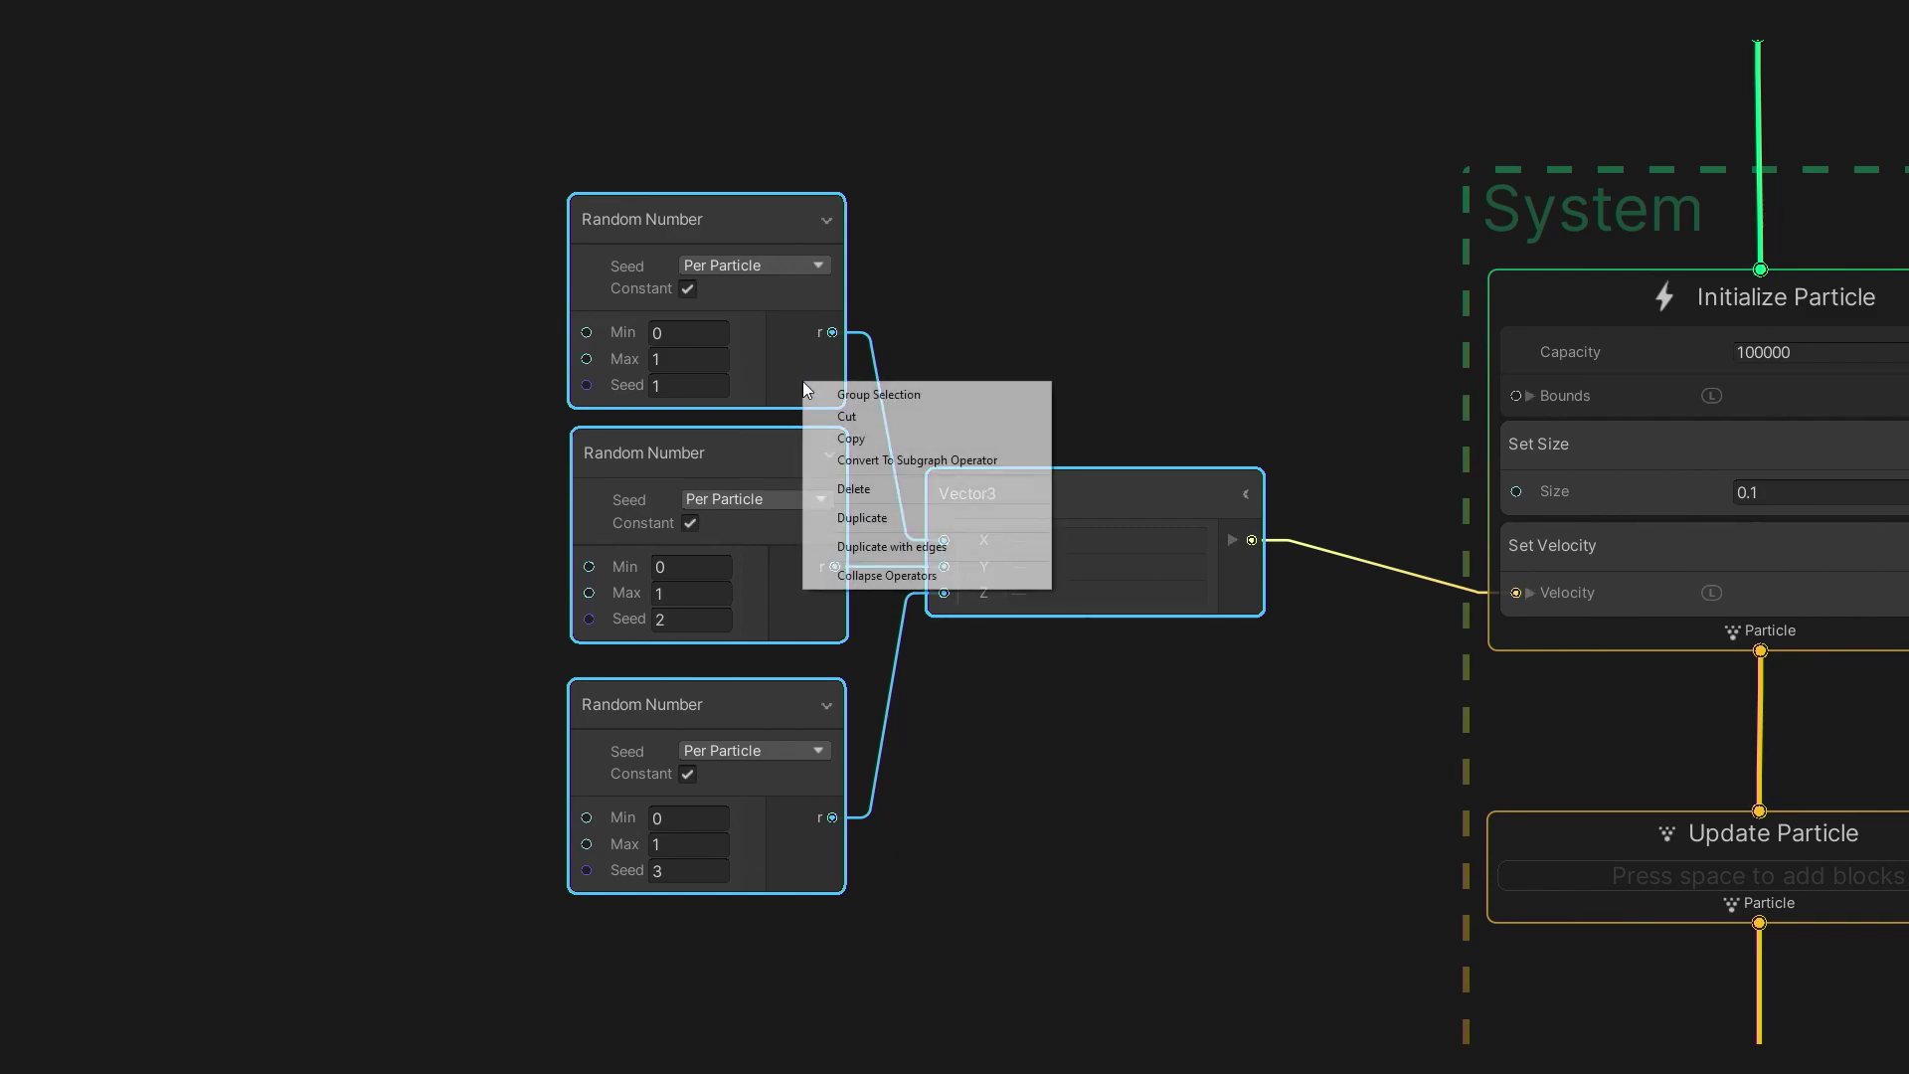
click(886, 461)
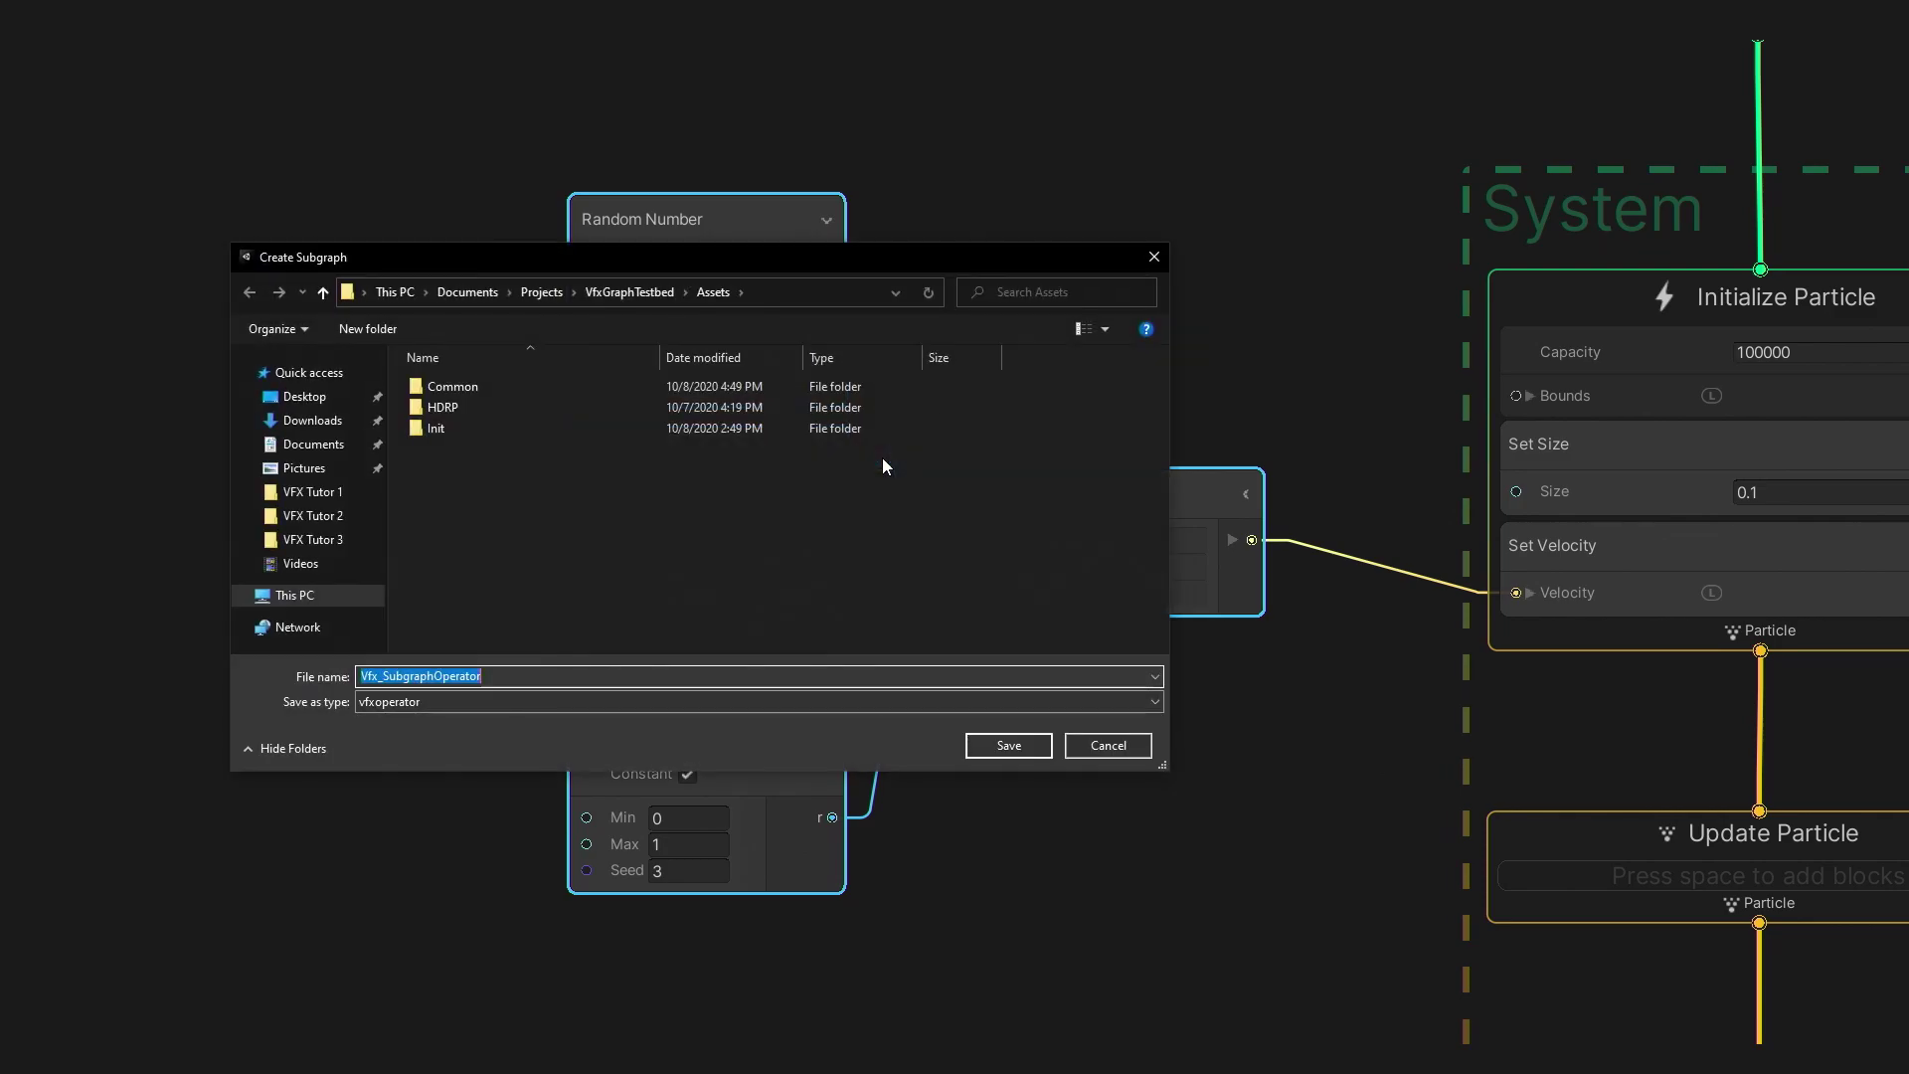
text(Random )
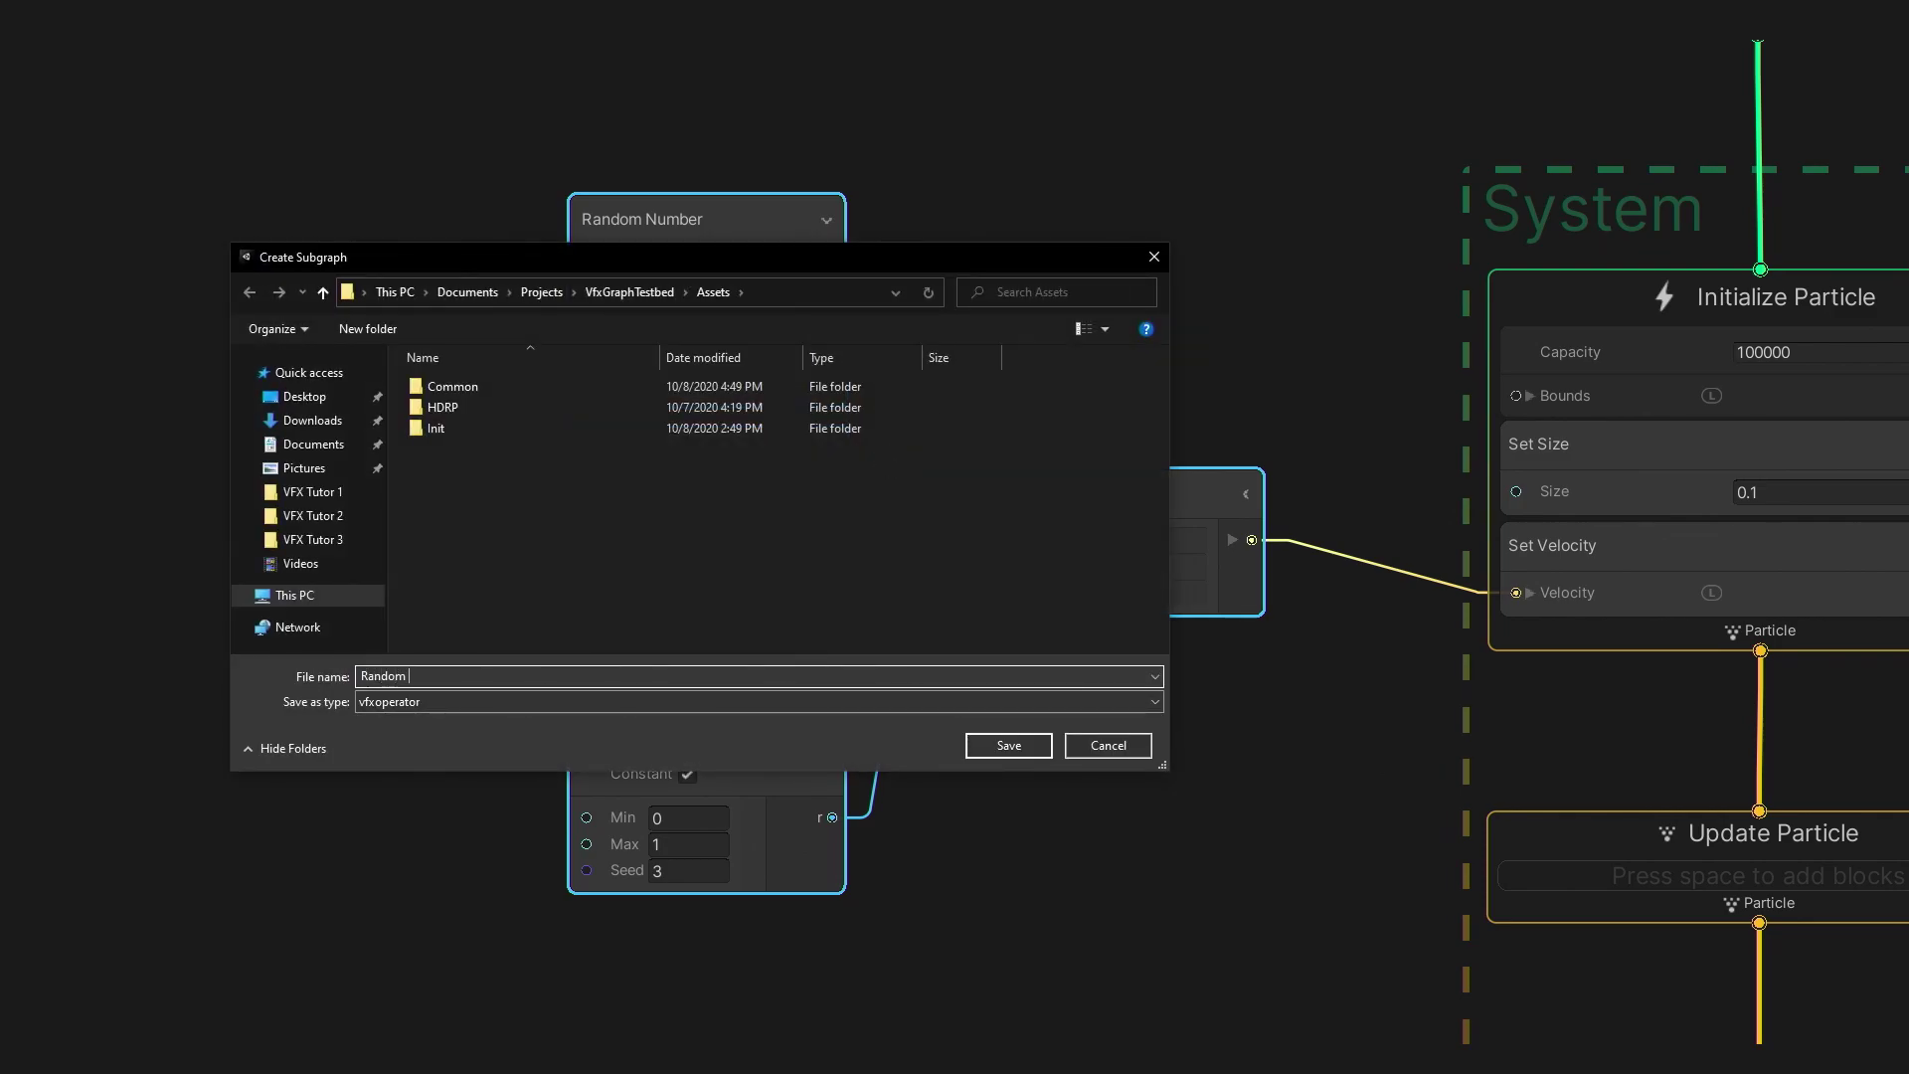
text(Vector)
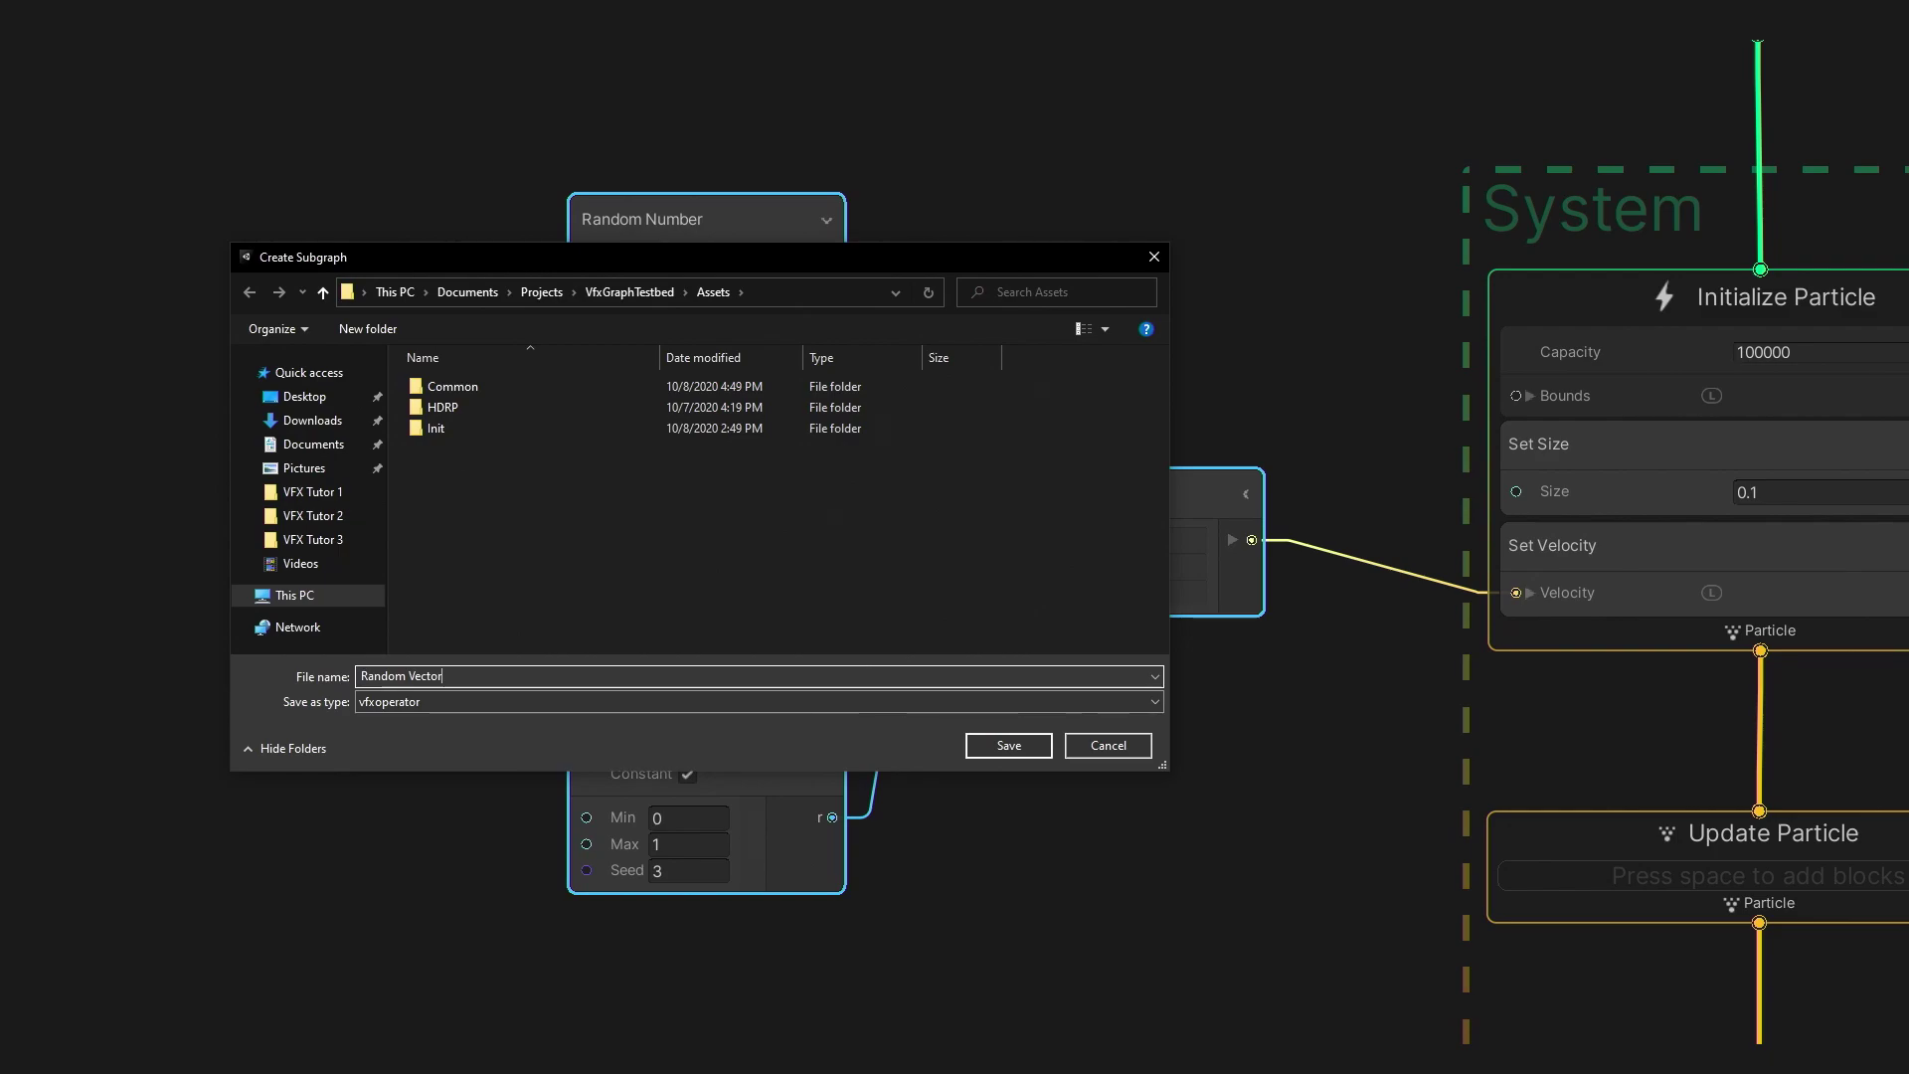
key(Return)
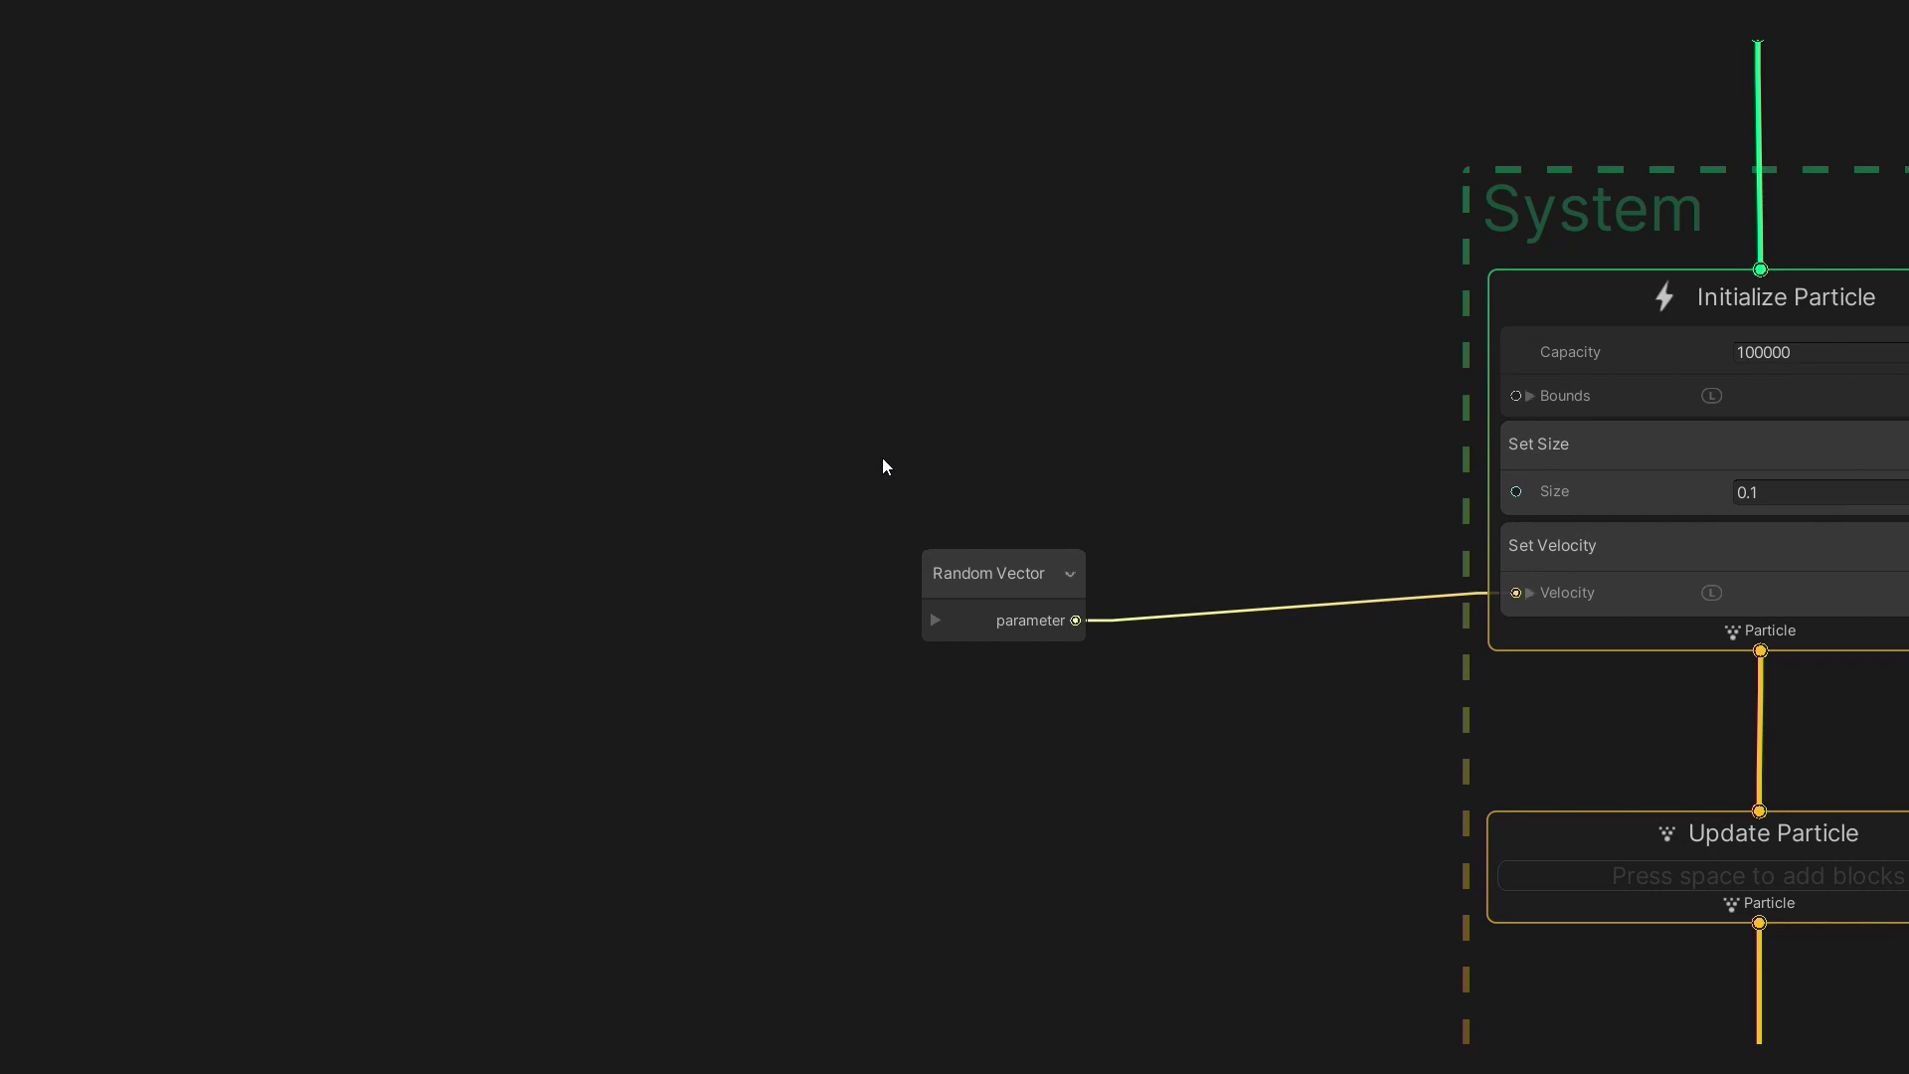
- Enter the Random Vector subgraph from its node's context menu
right_click(978, 571)
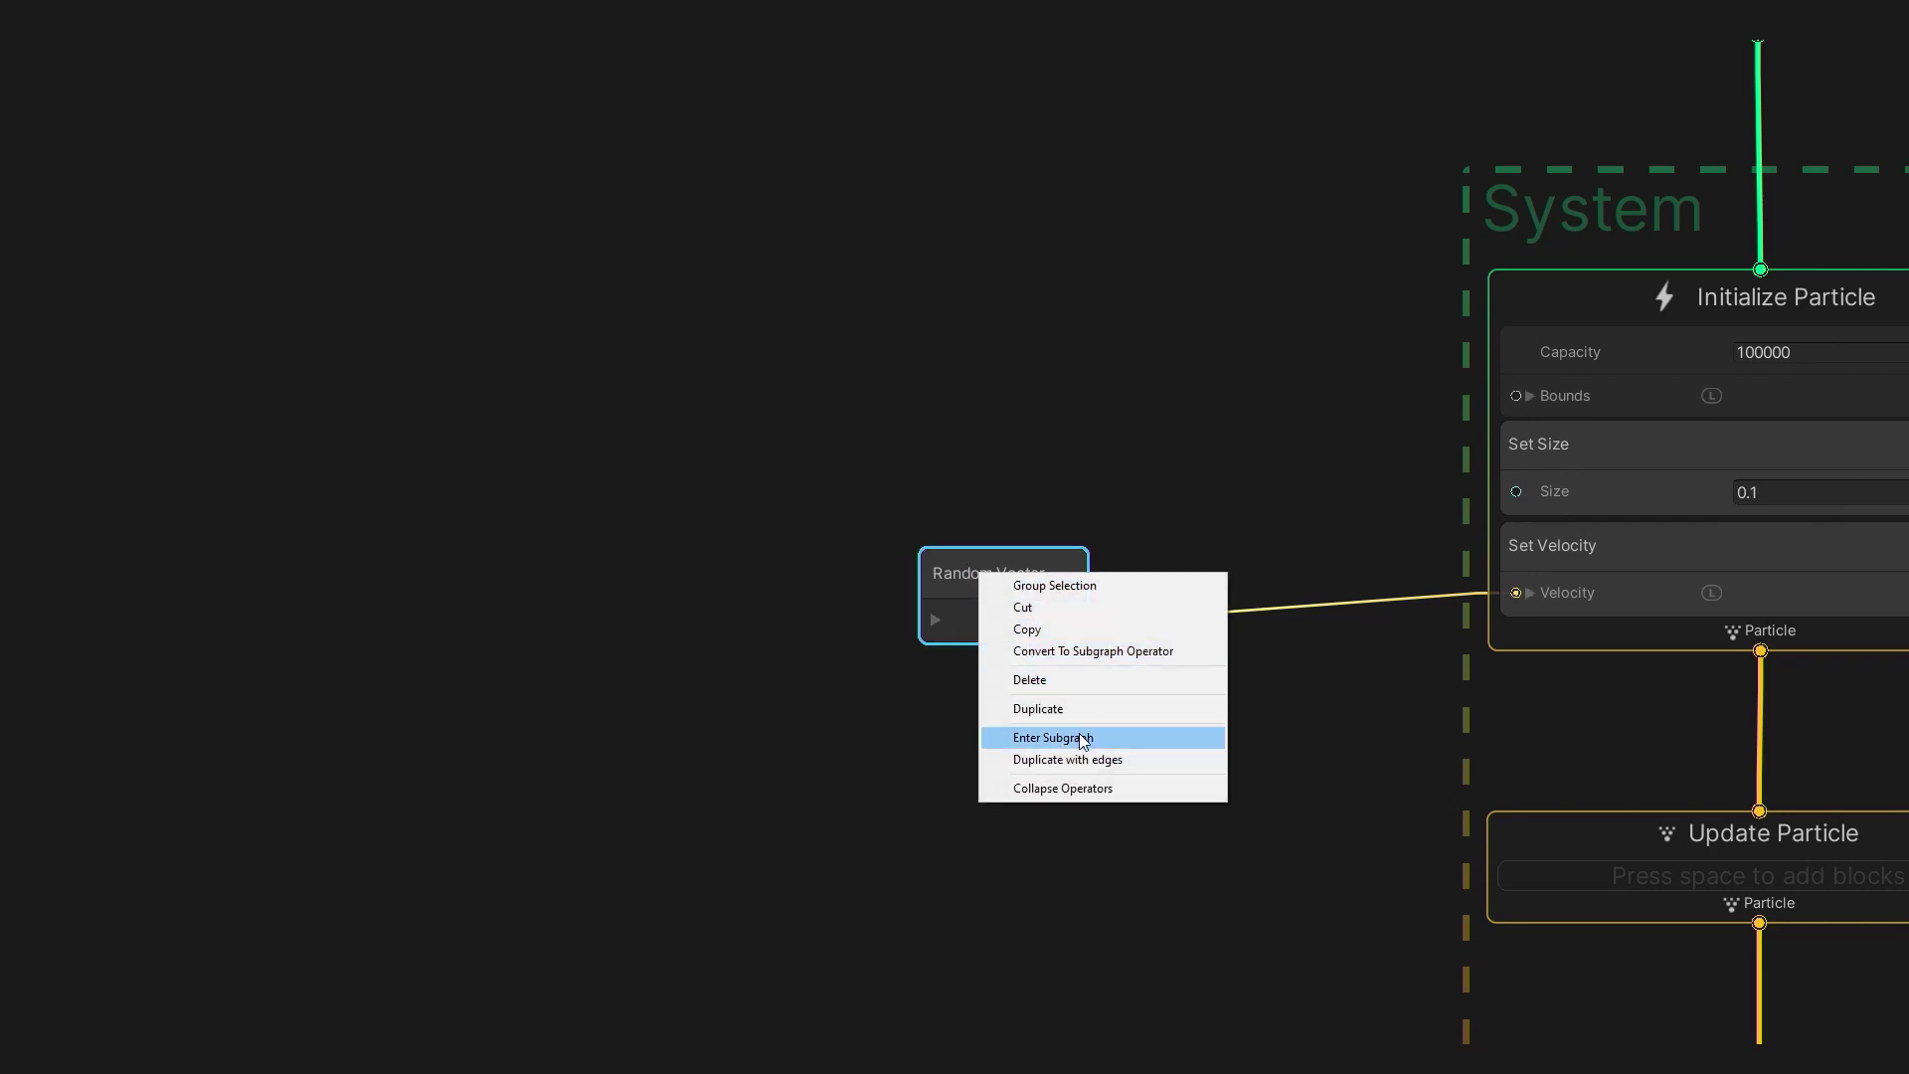
click(1082, 742)
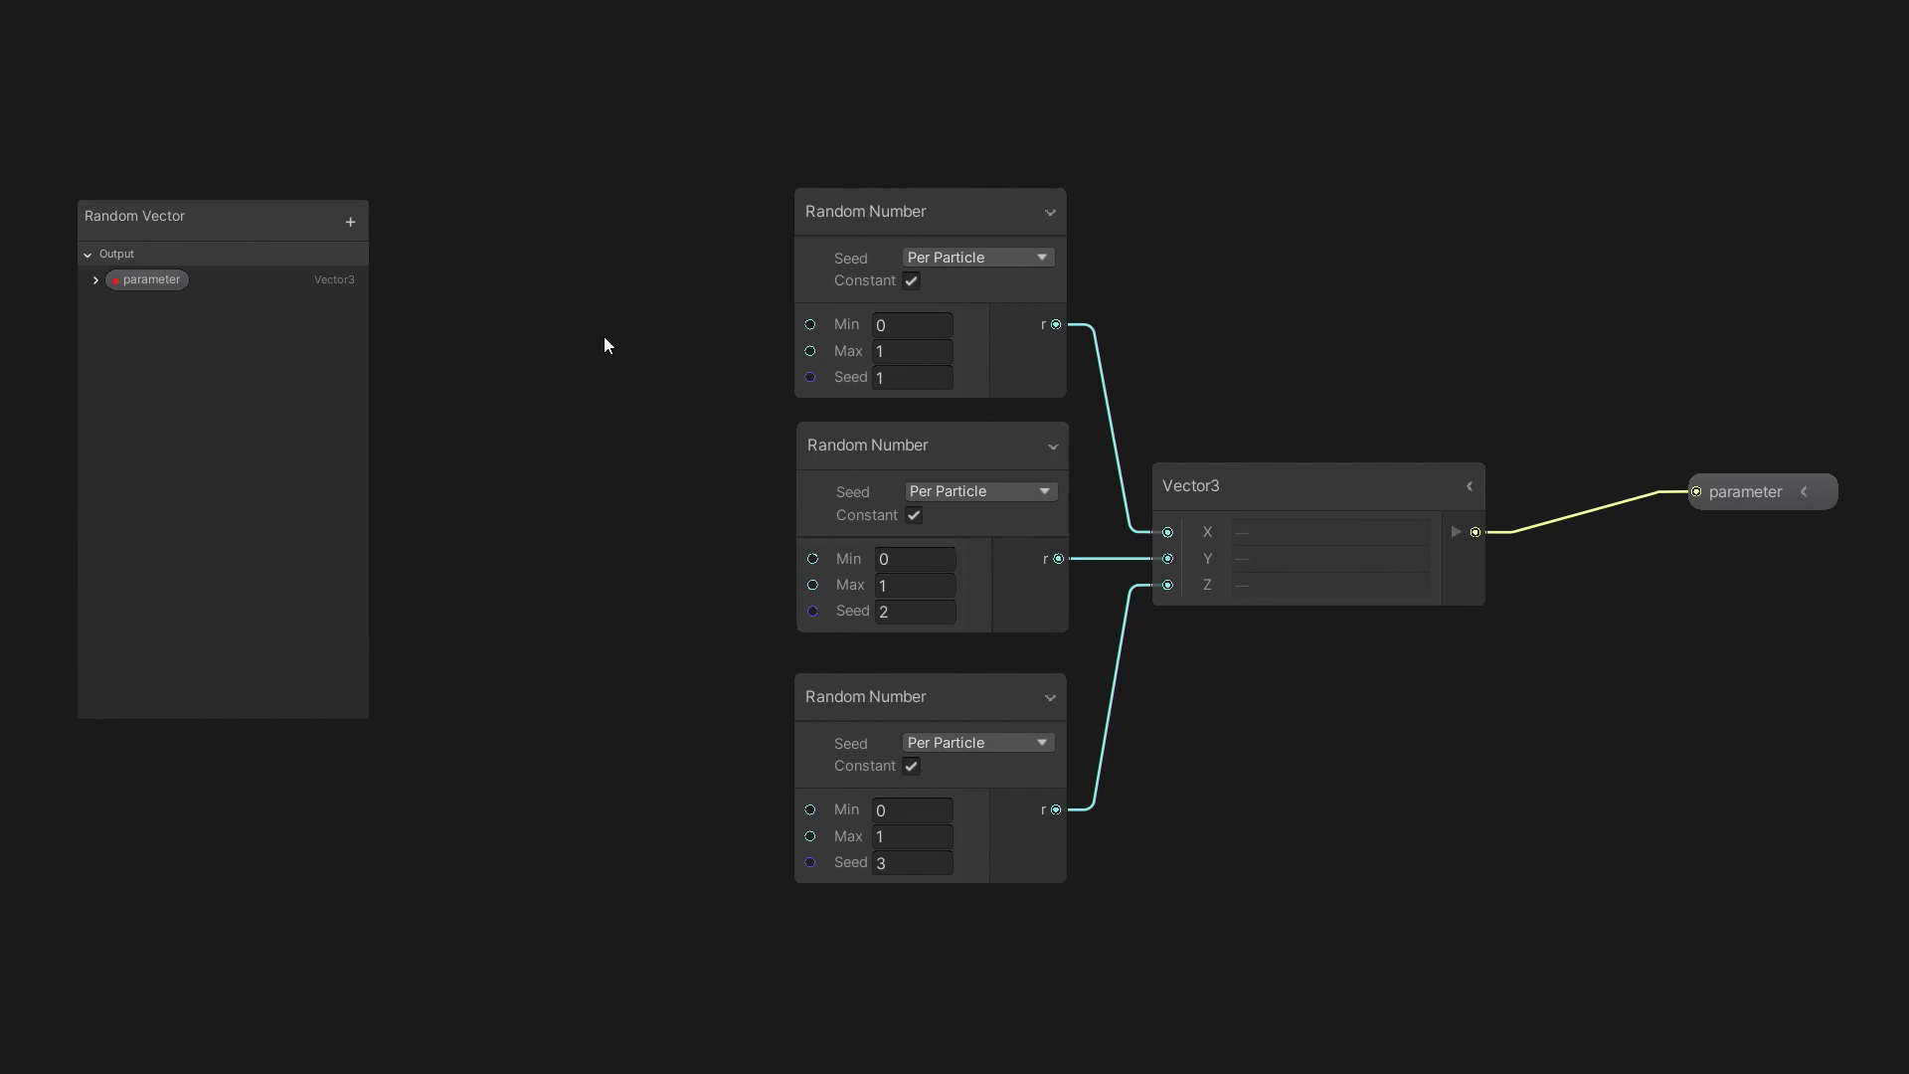
- Add a new float property named Max to the subgraph blackboard
click(354, 221)
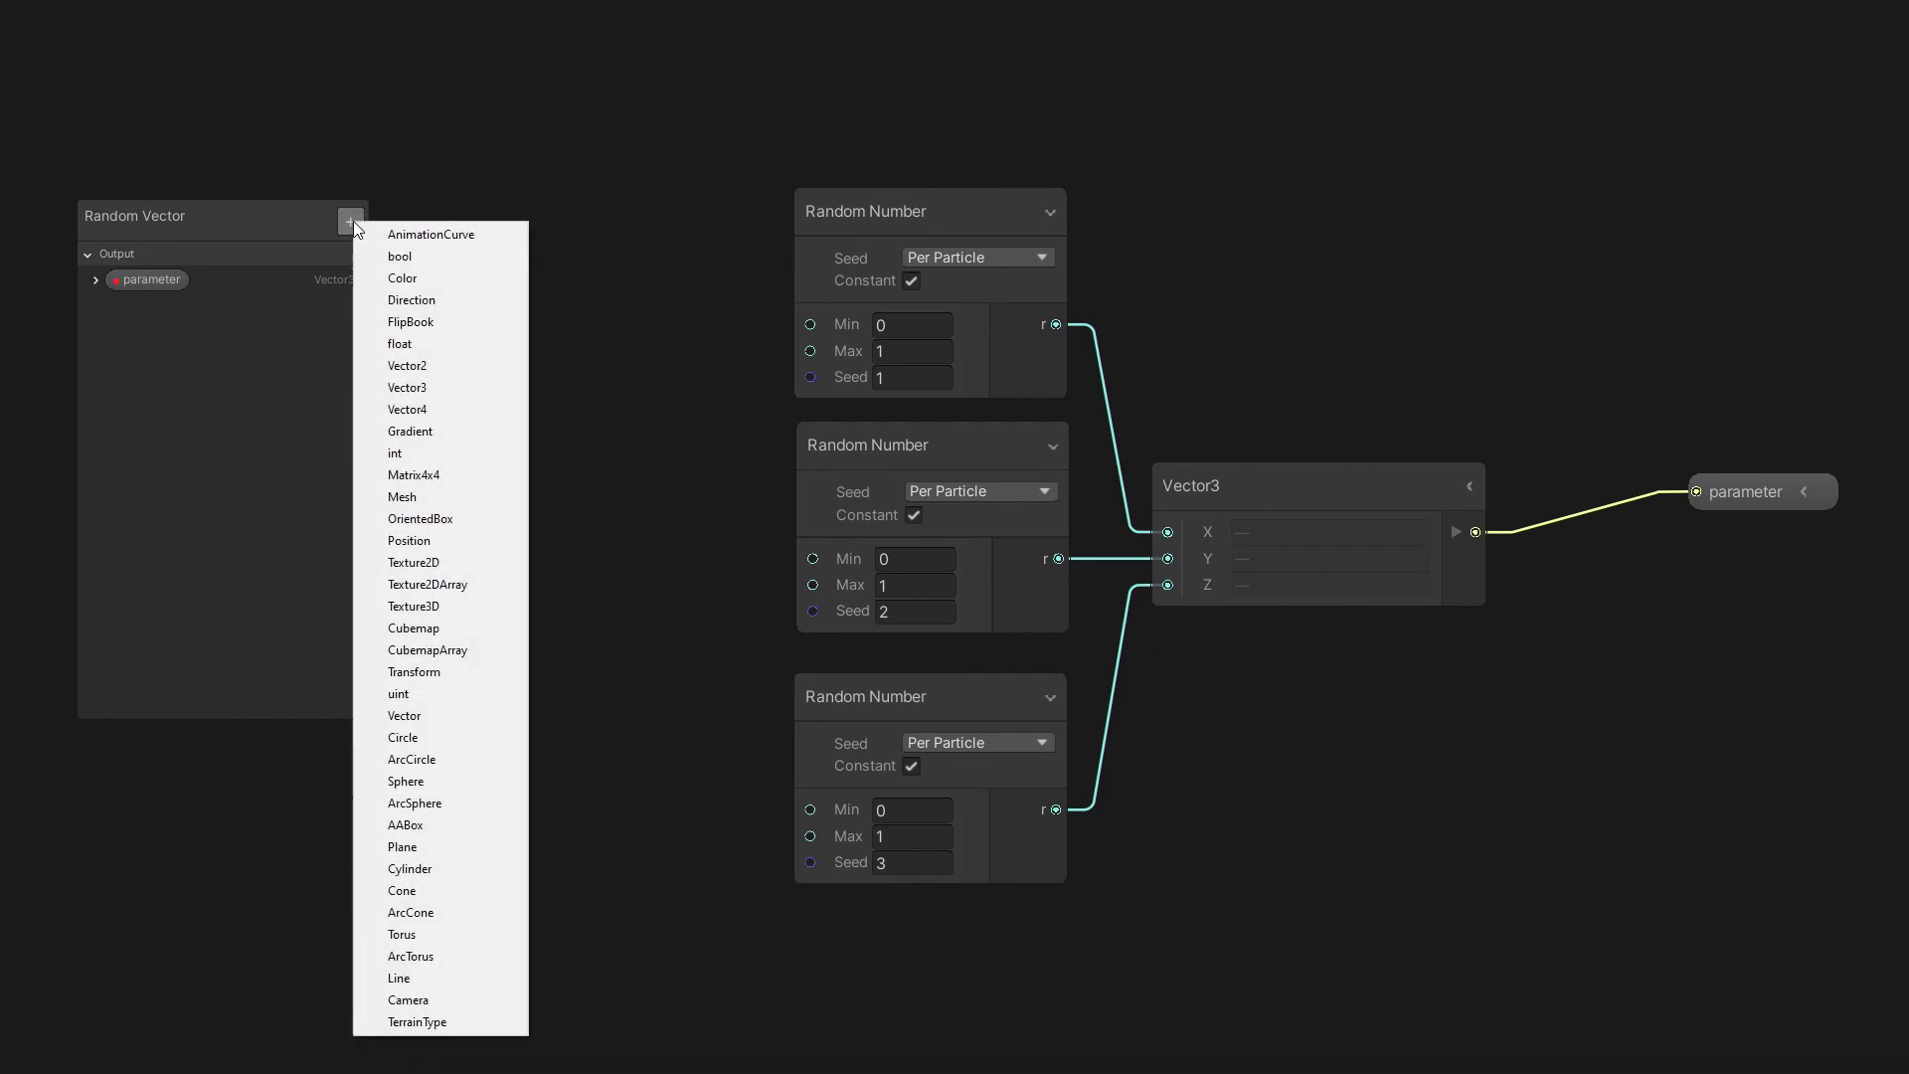
click(400, 343)
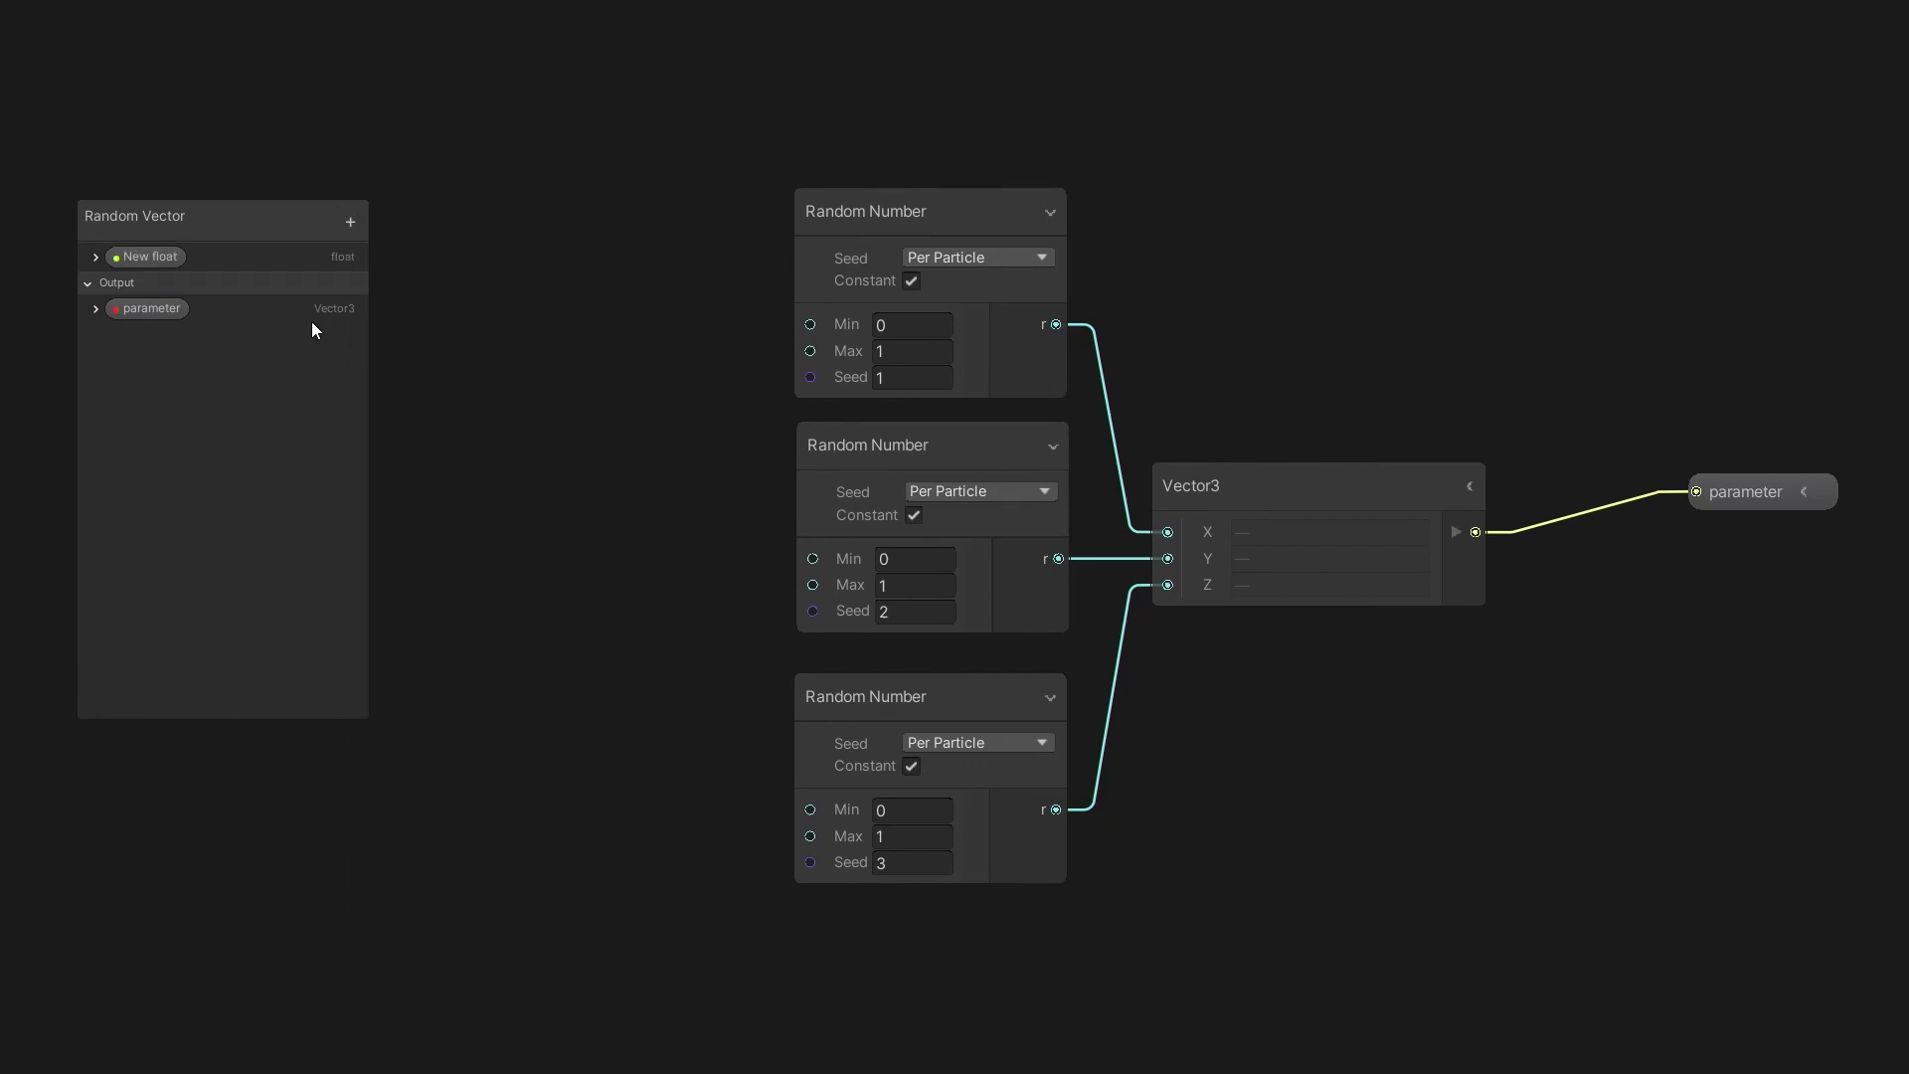
double_click(154, 261)
text(x)
key(Return)
- Place Max in the graph and connect it to all three Random Number Max ports
mouse_move(153, 260)
mouse_down()
mouse_move(628, 533)
mouse_move(811, 351)
mouse_up()
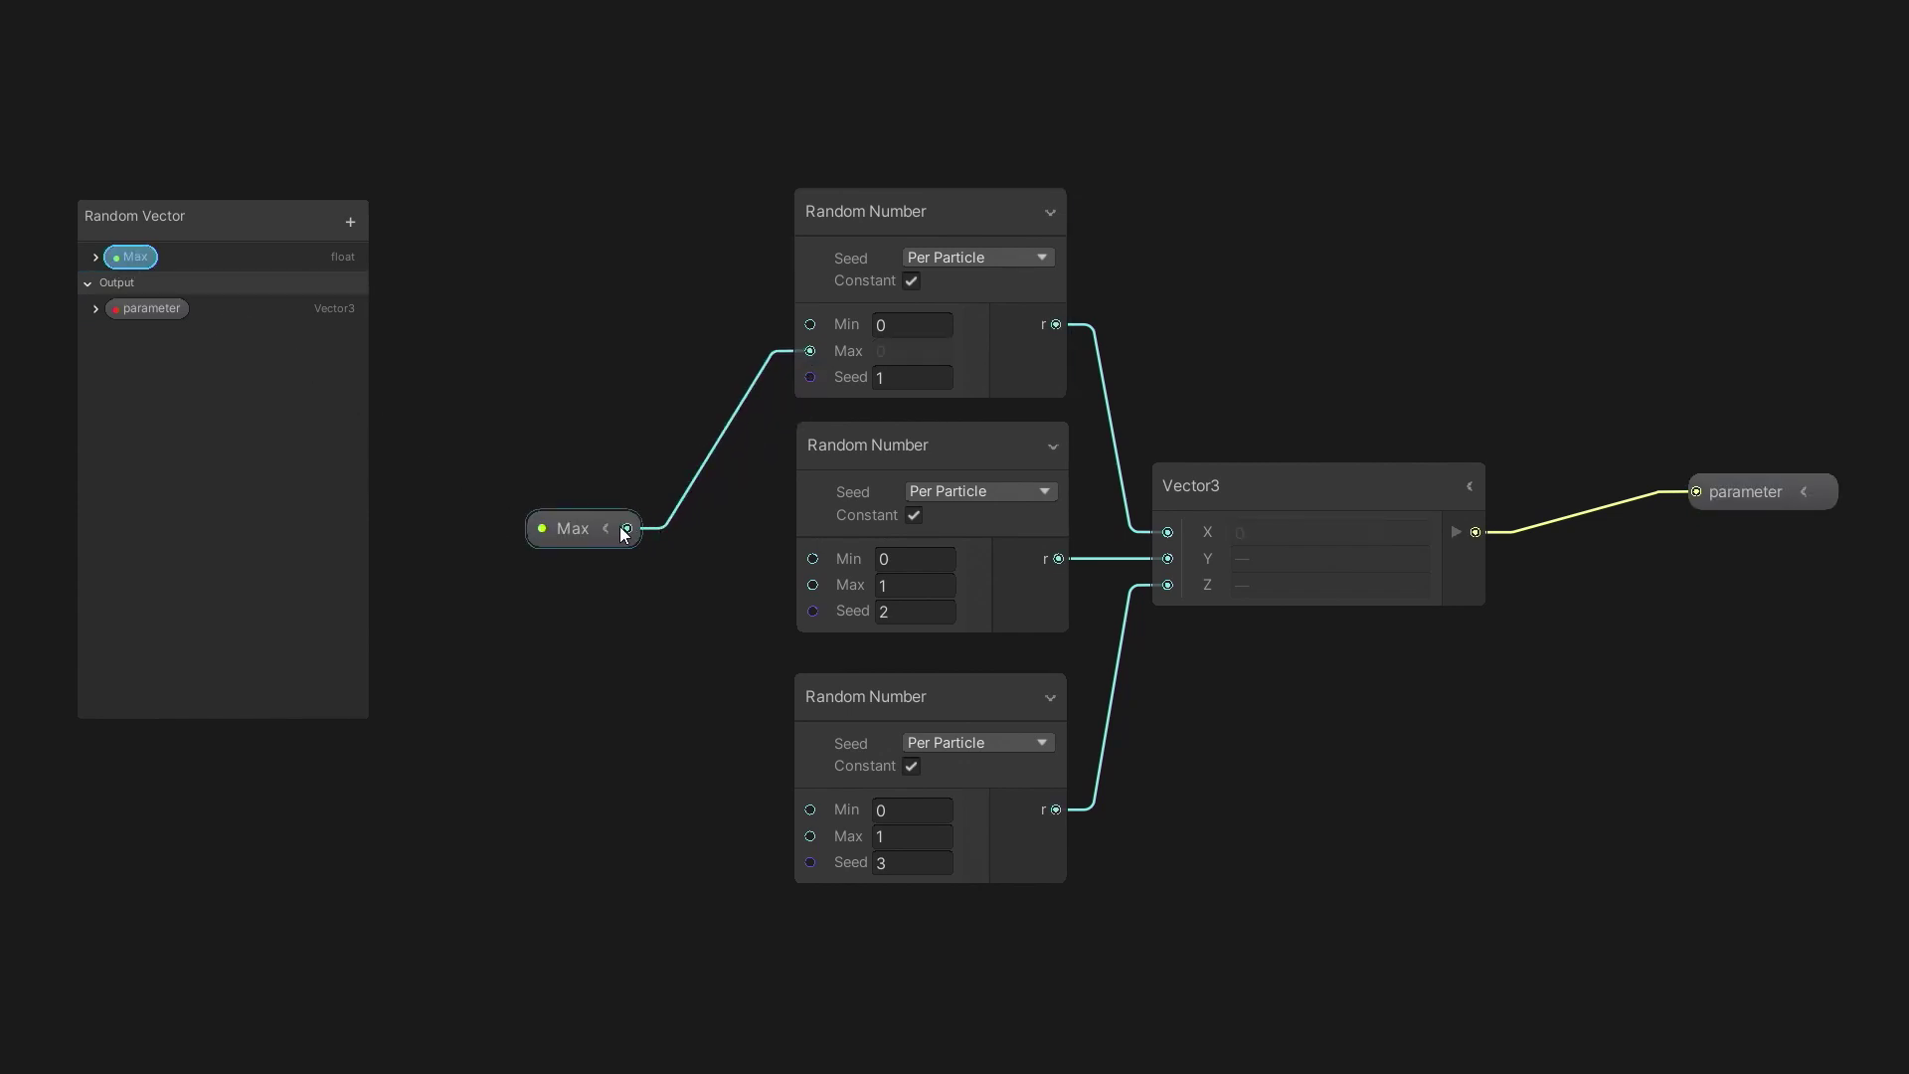
drag(627, 528, 787, 586)
drag(627, 528, 809, 835)
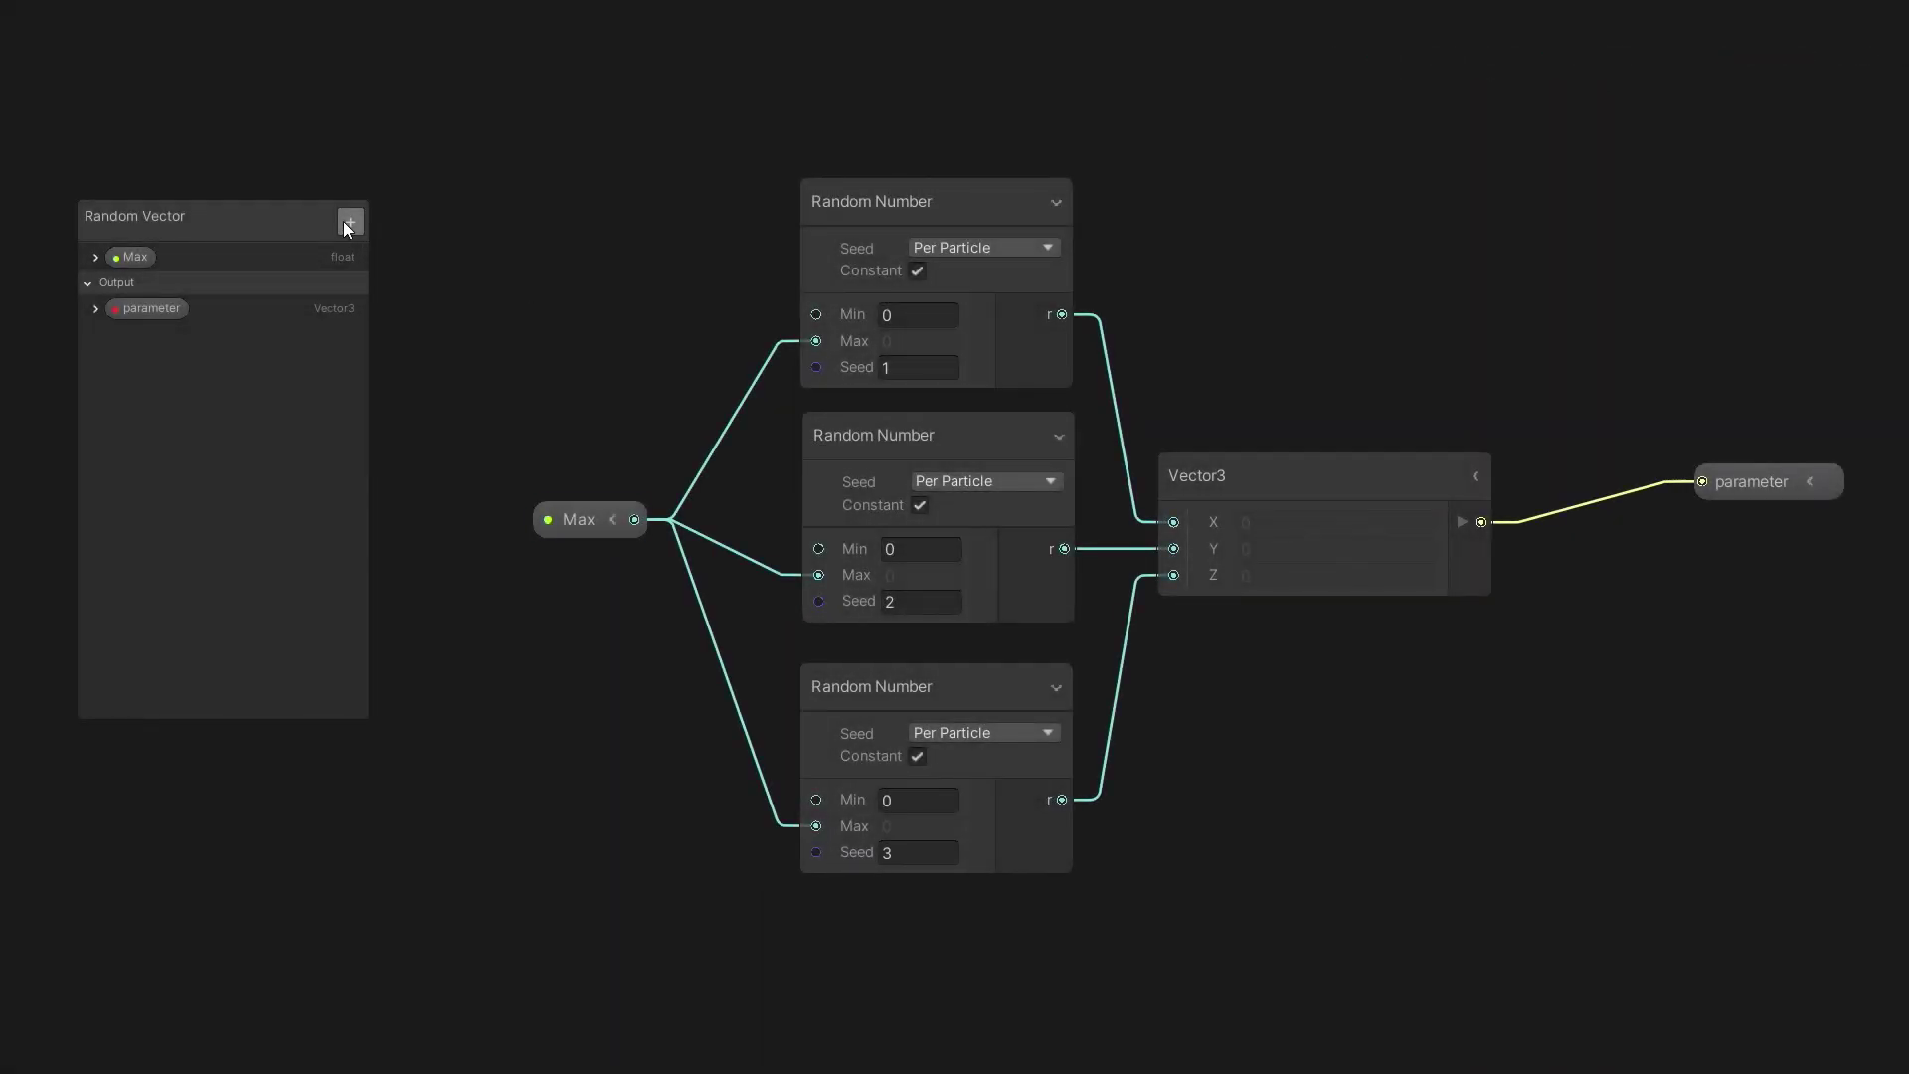
- Add another float property named Min to the blackboard
click(348, 220)
click(392, 344)
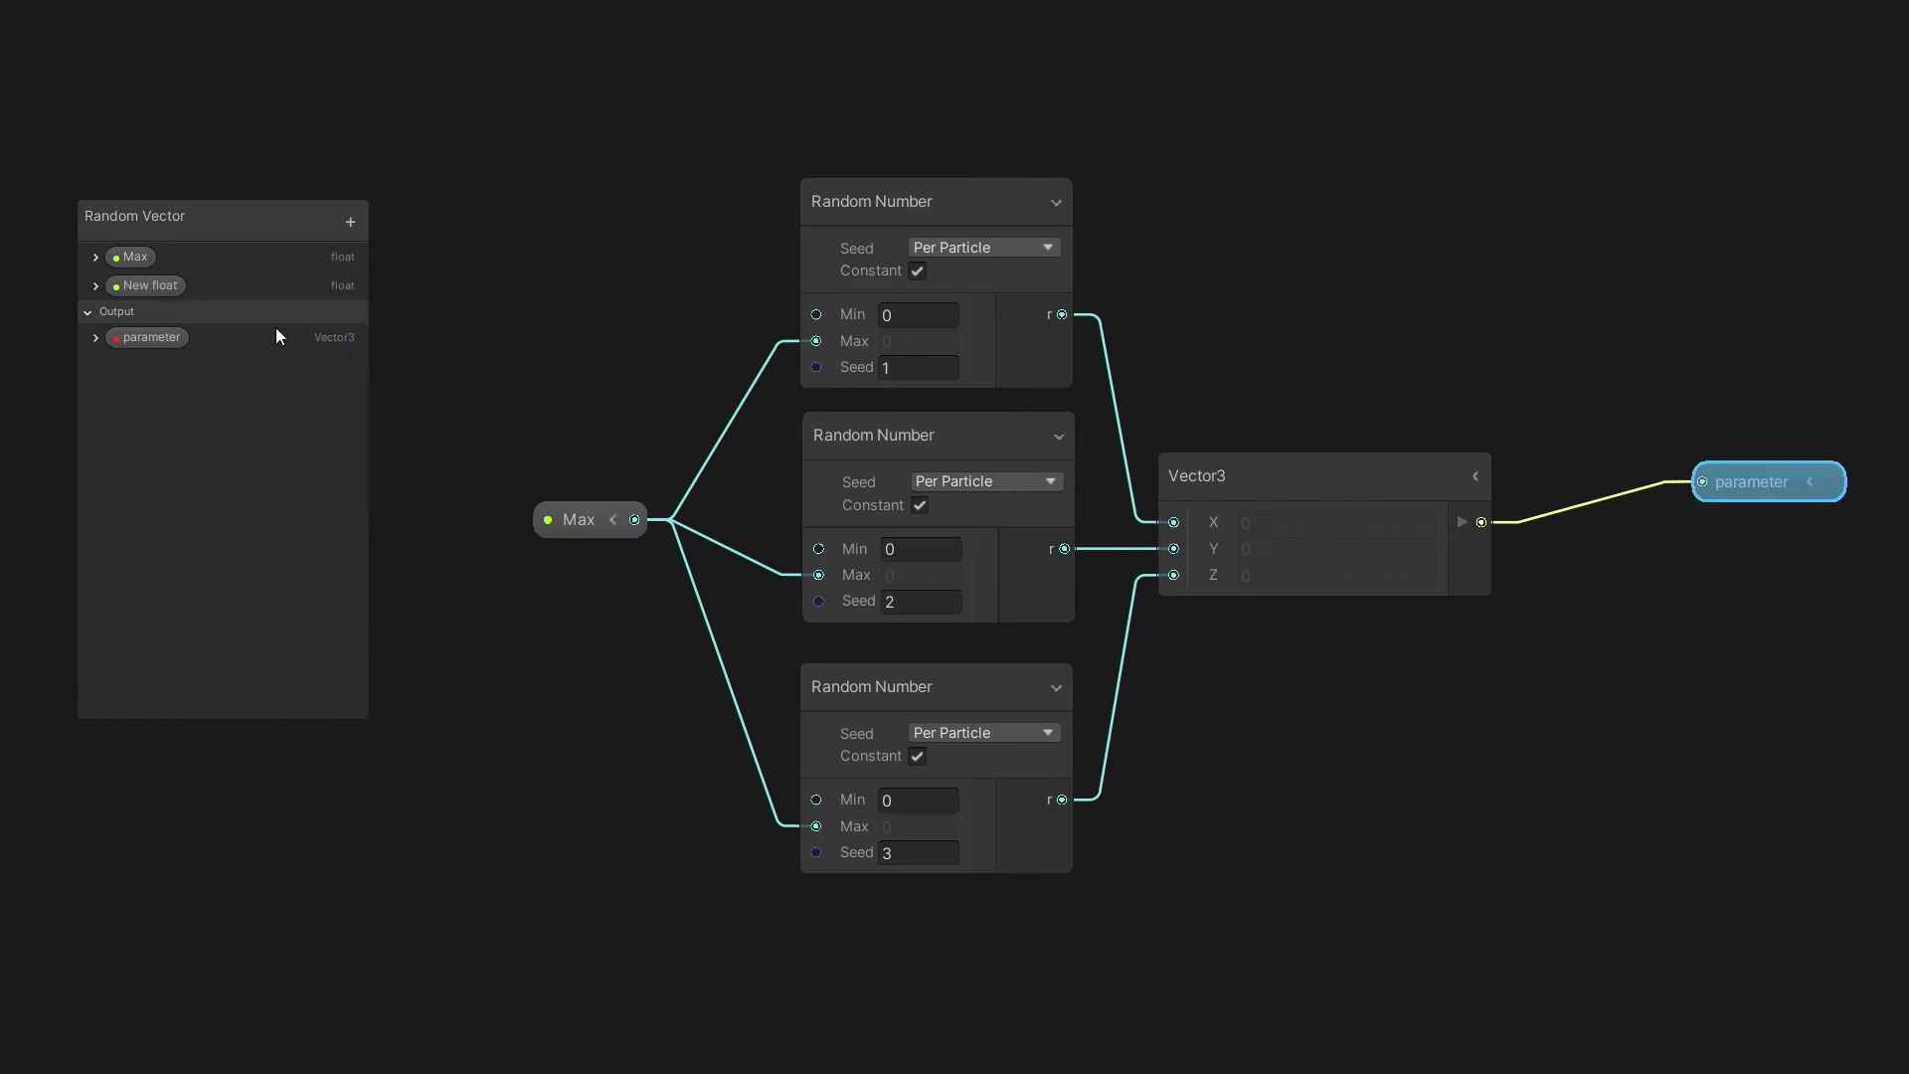
double_click(161, 289)
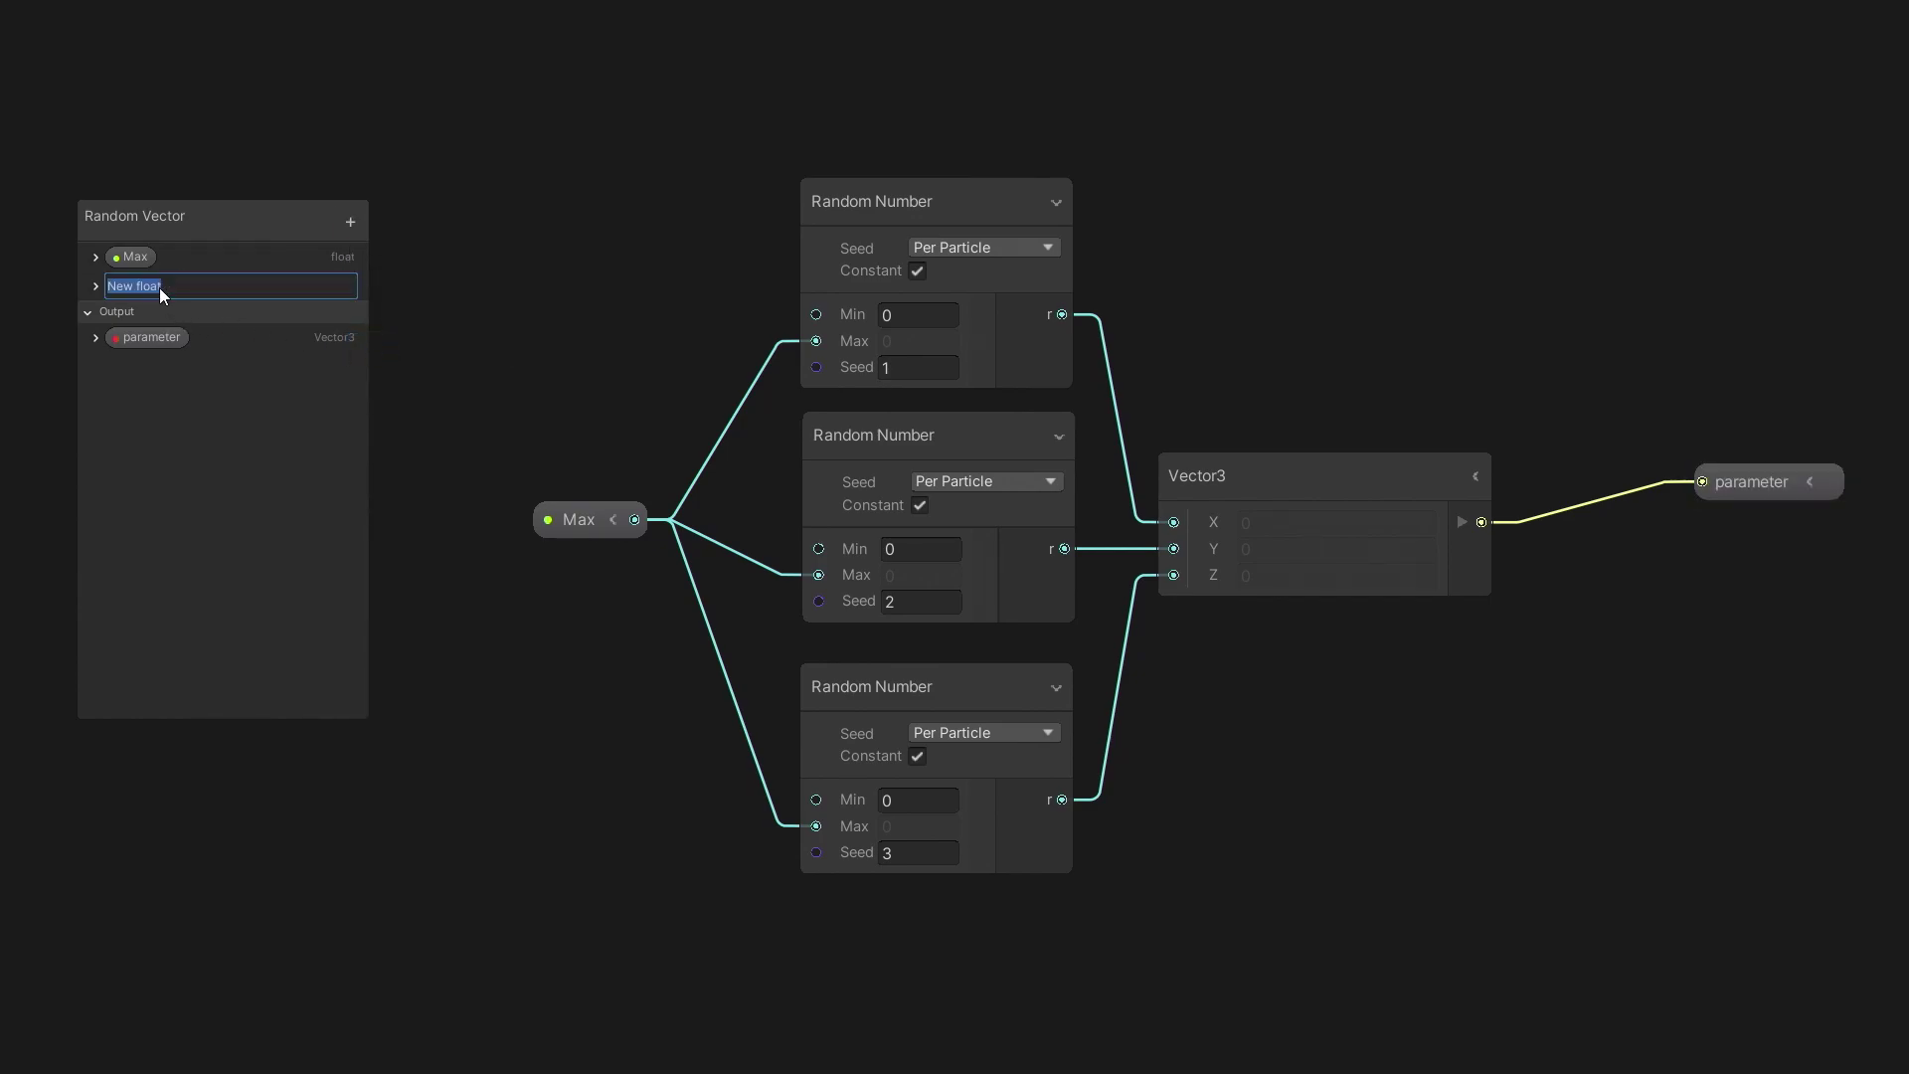
text(Min)
key(Return)
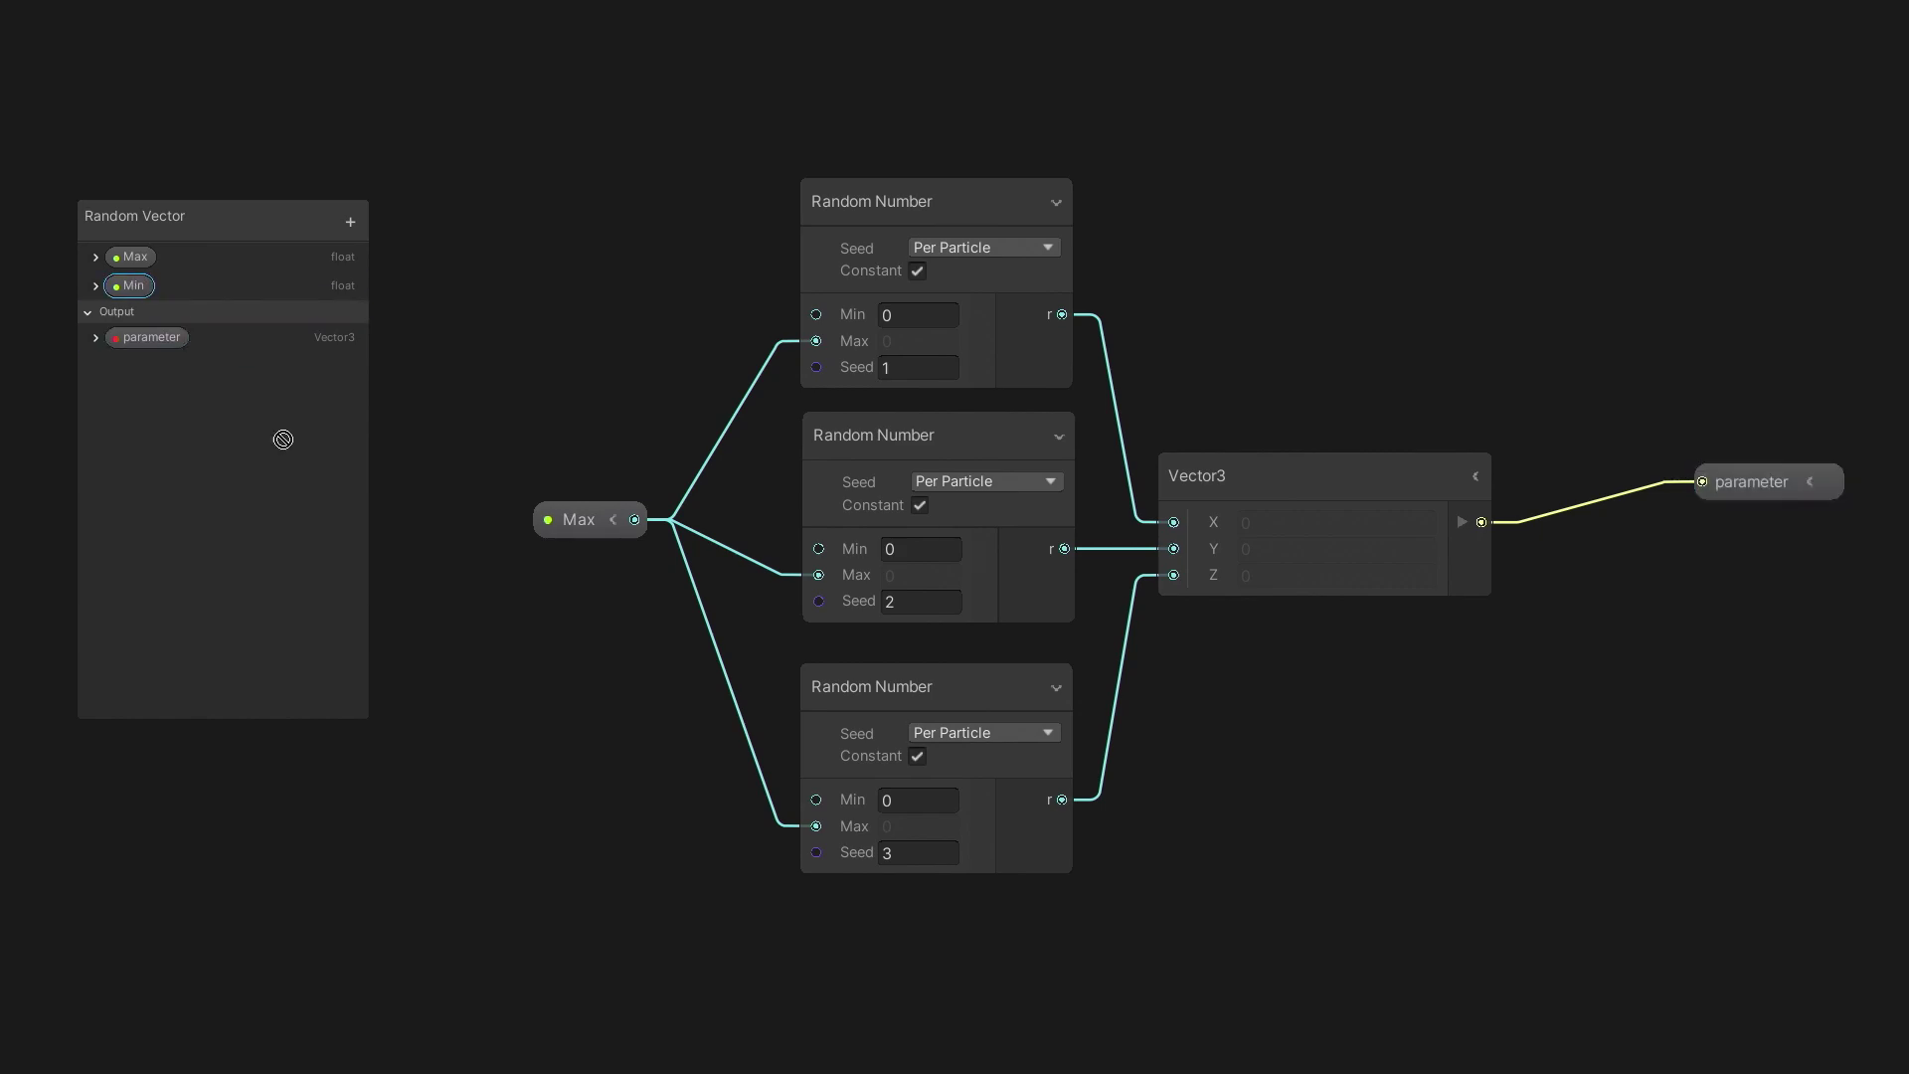
- Place Min and connect it to the top, middle and bottom Random Number Min inputs
drag(551, 444, 816, 314)
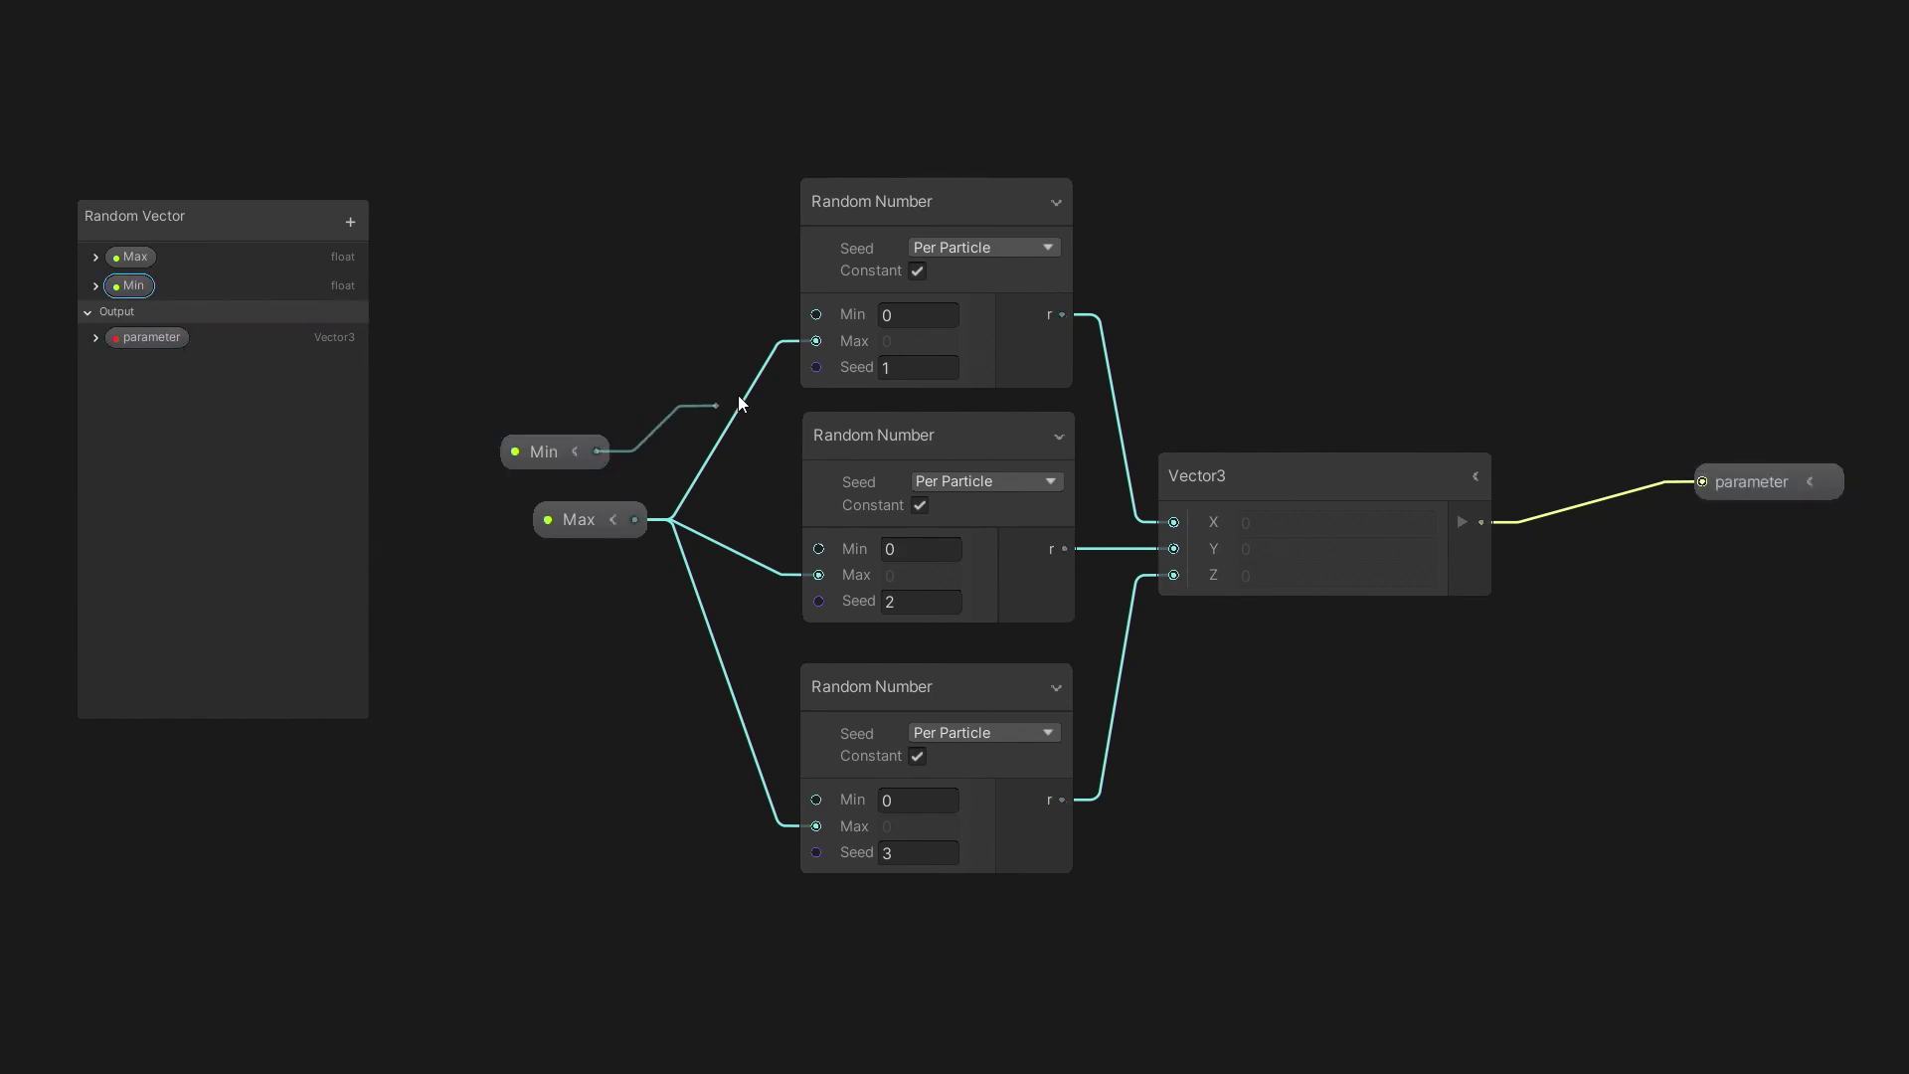
drag(596, 453, 818, 548)
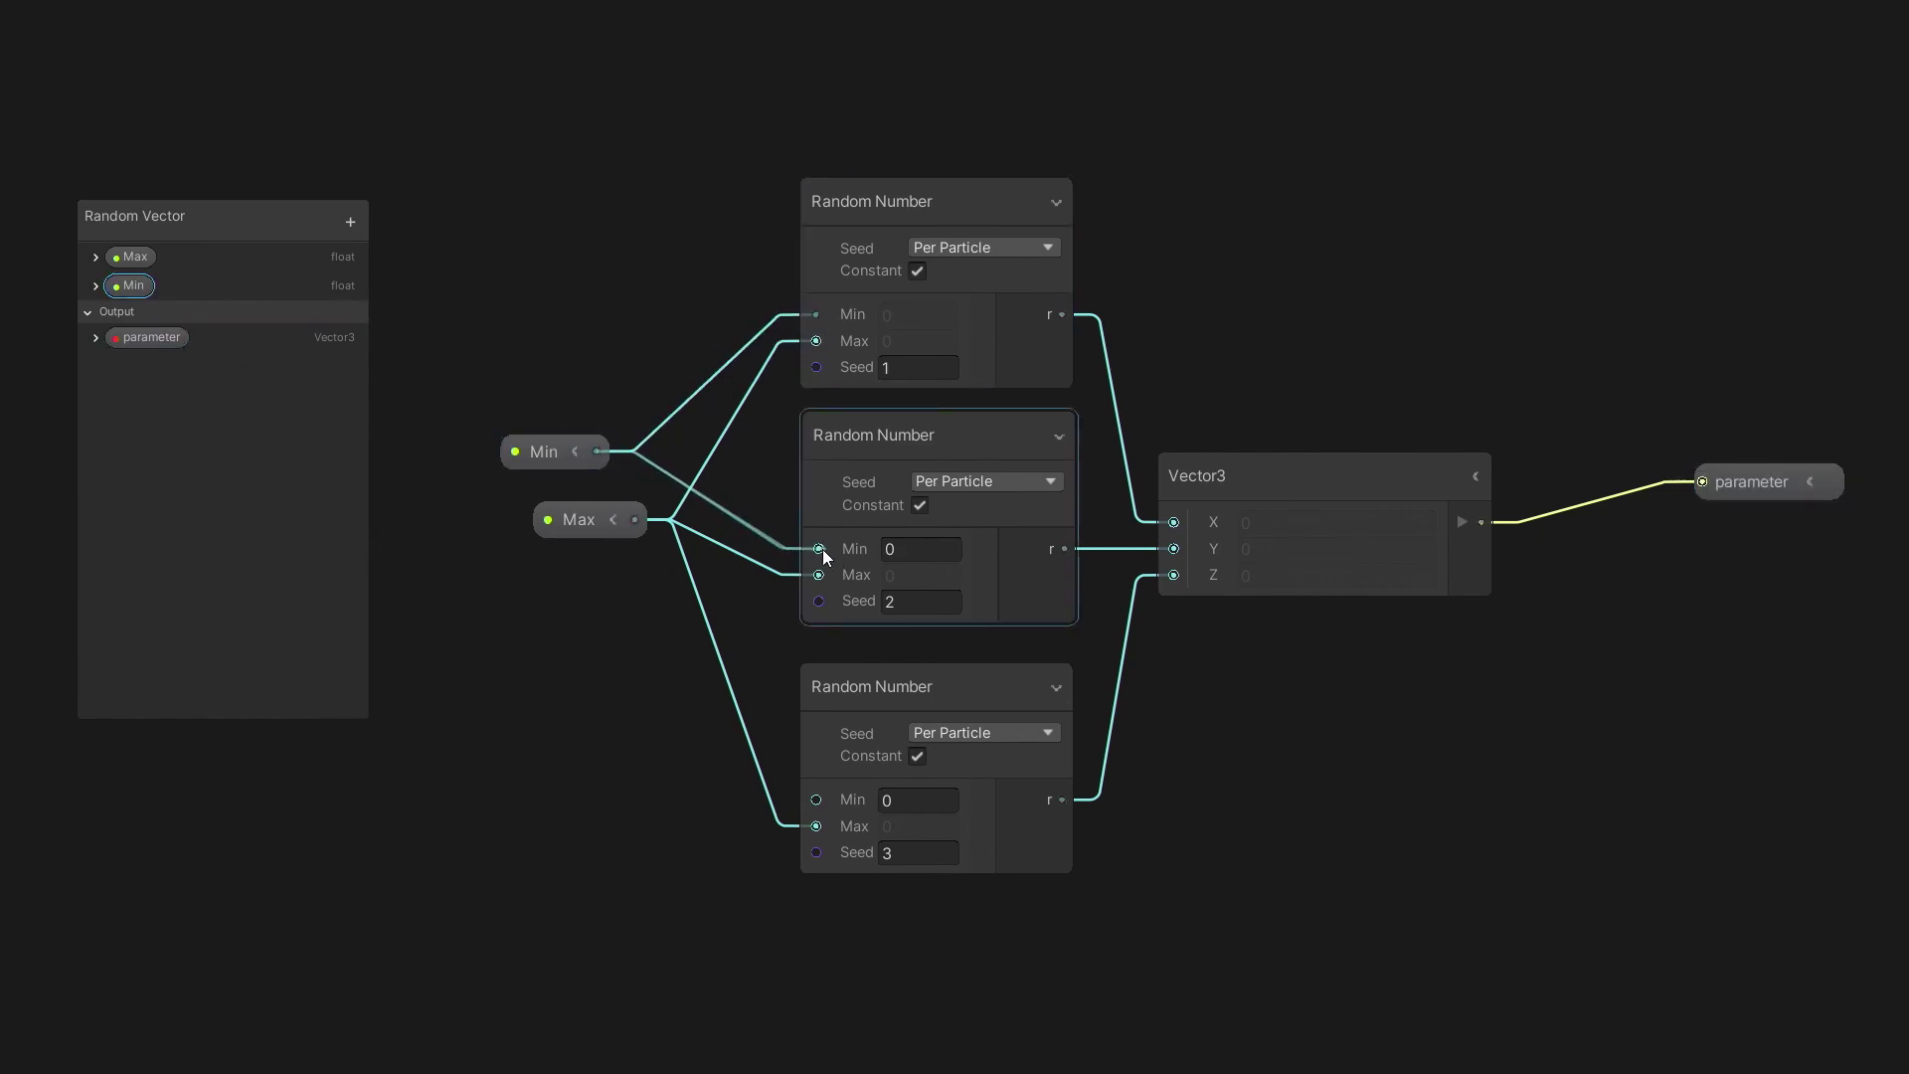
mouse_move(597, 453)
mouse_down()
mouse_move(796, 706)
mouse_move(816, 799)
mouse_up()
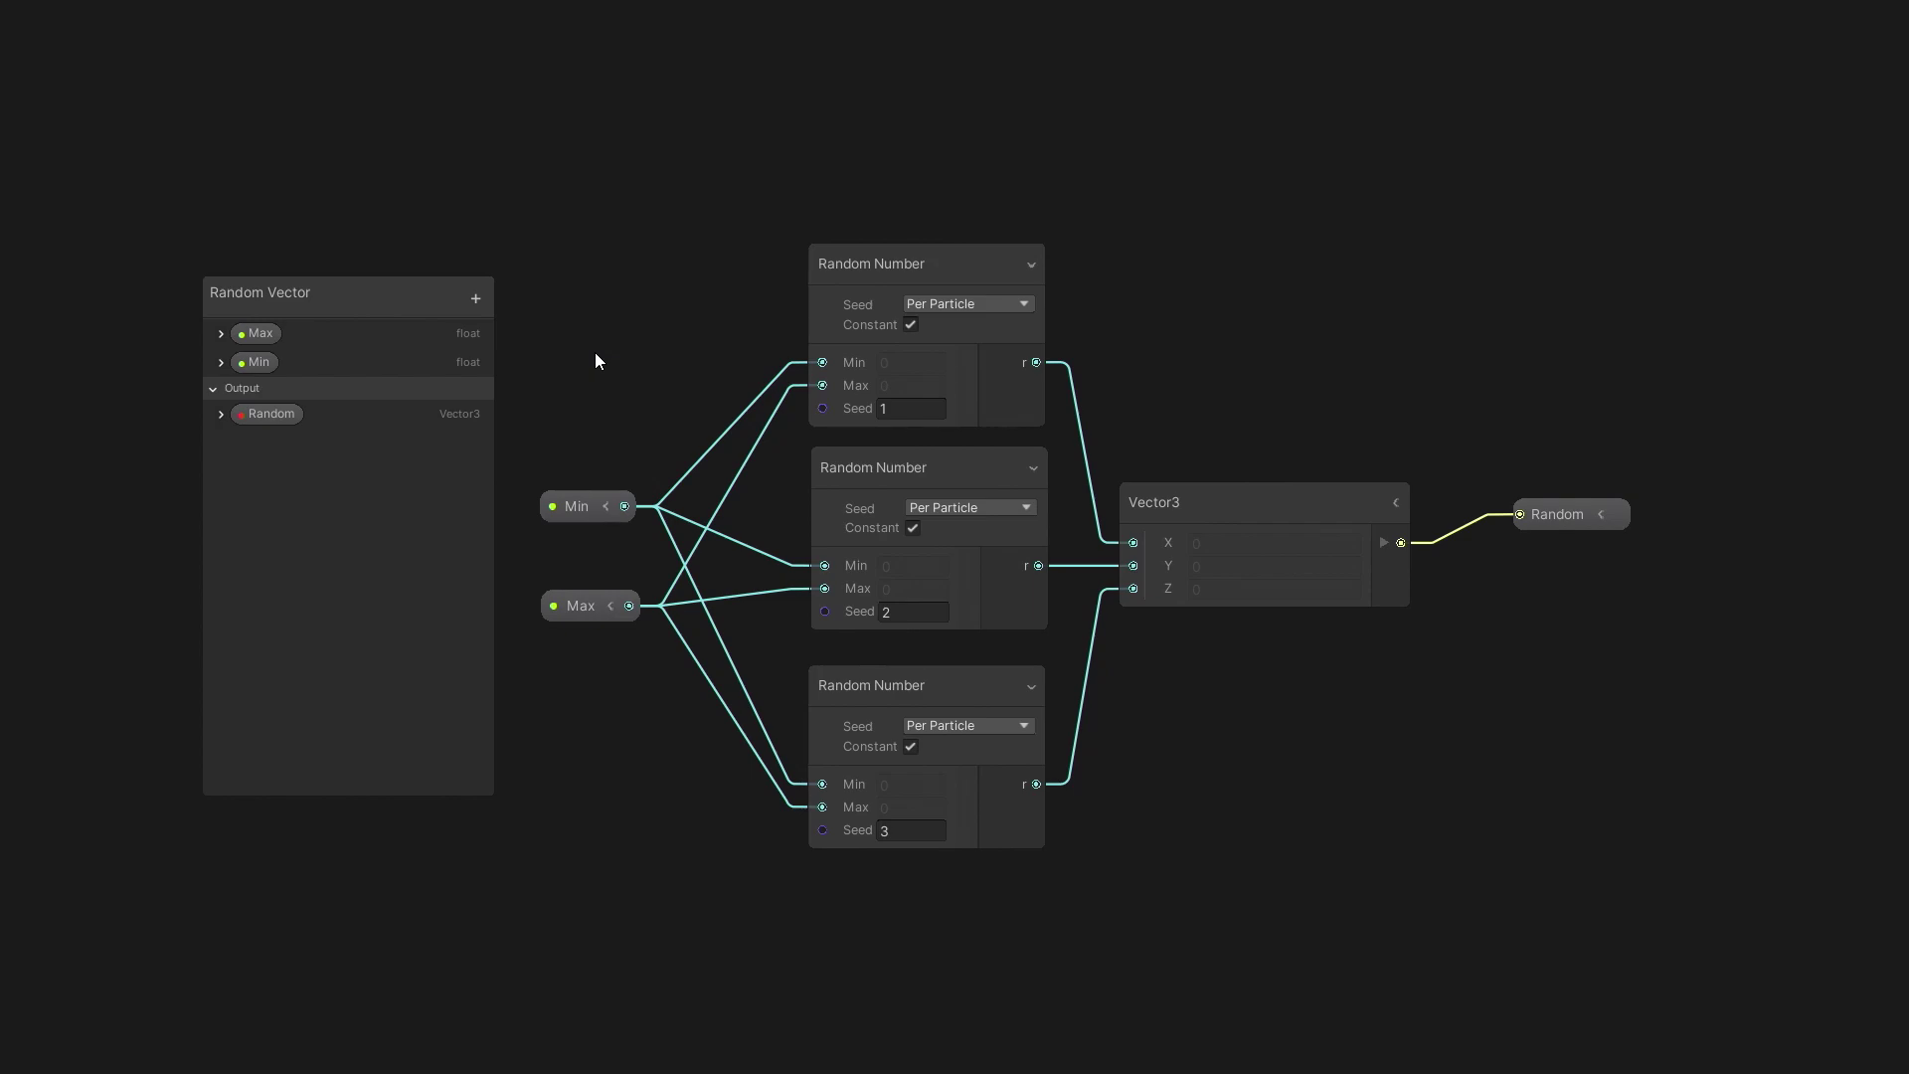
- Add a Vector3 property, move it to the Output section and name it Normalized
click(479, 301)
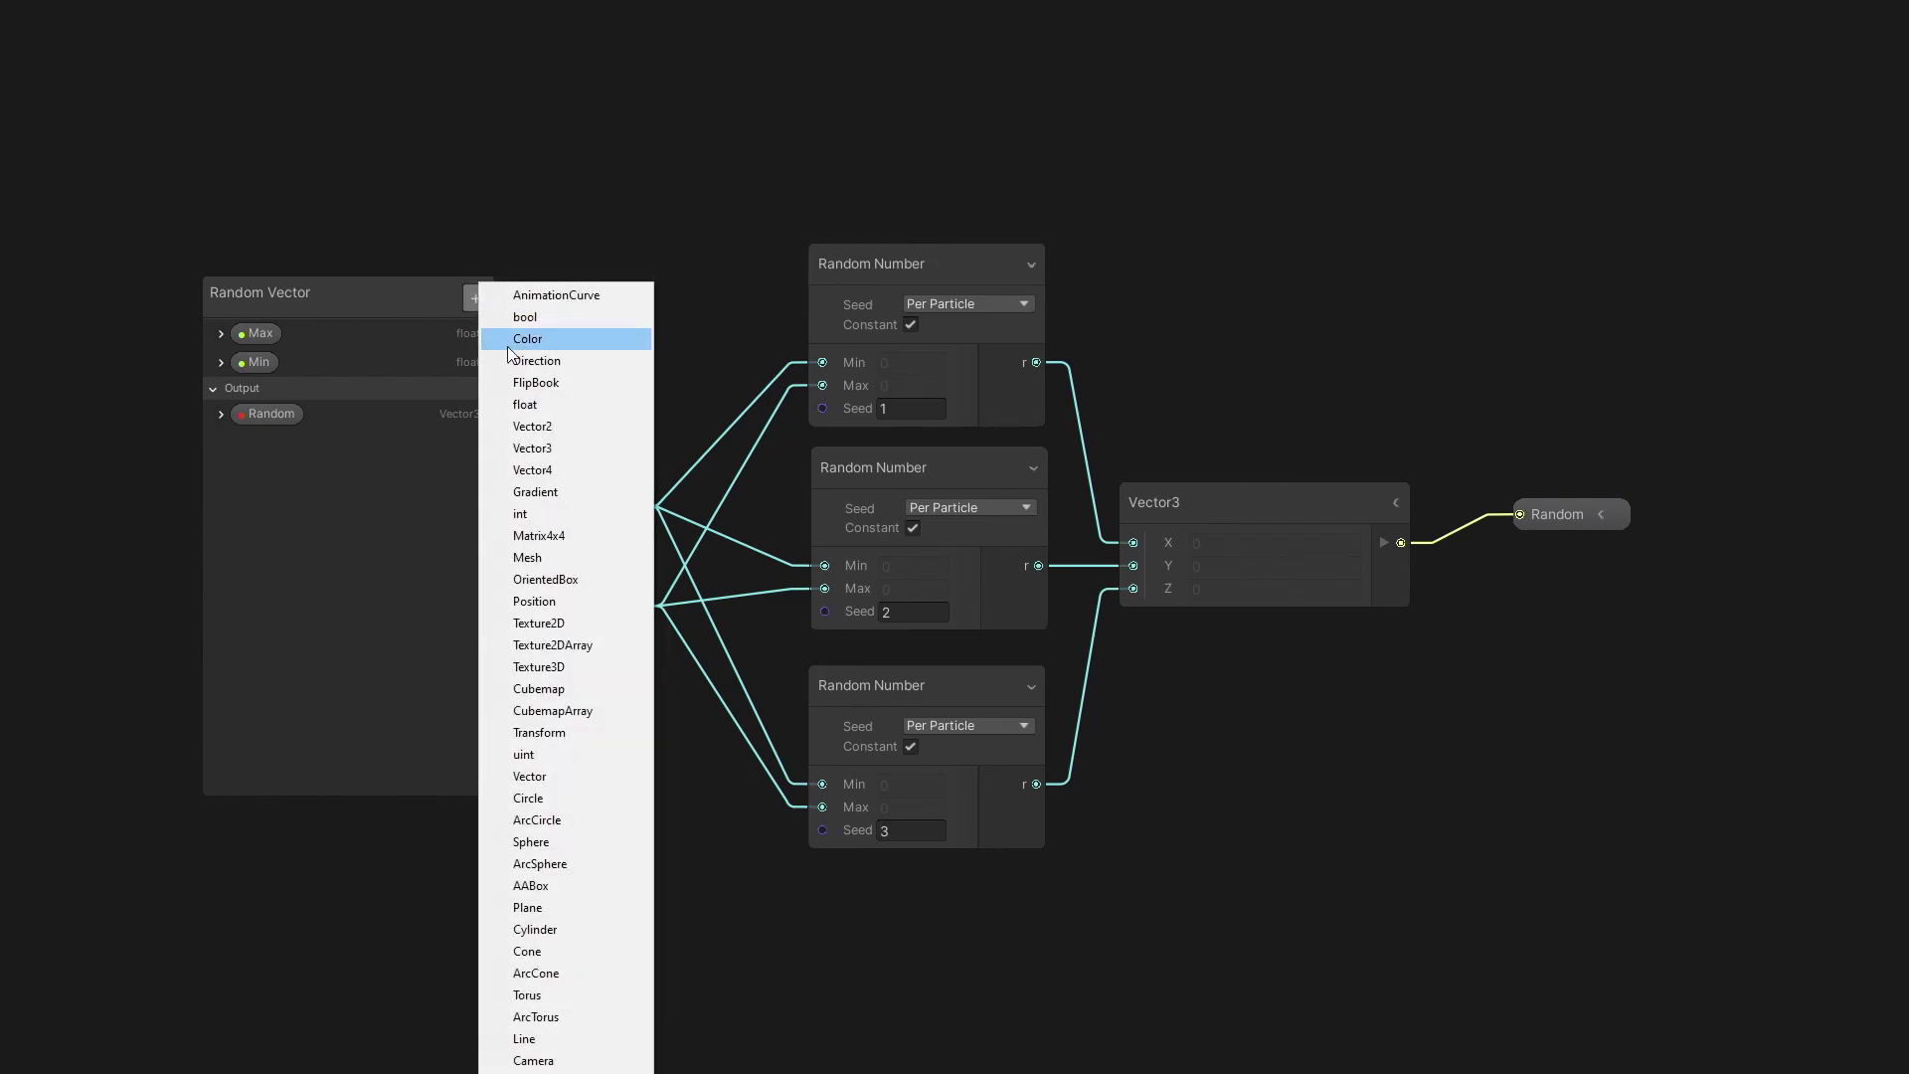
click(546, 448)
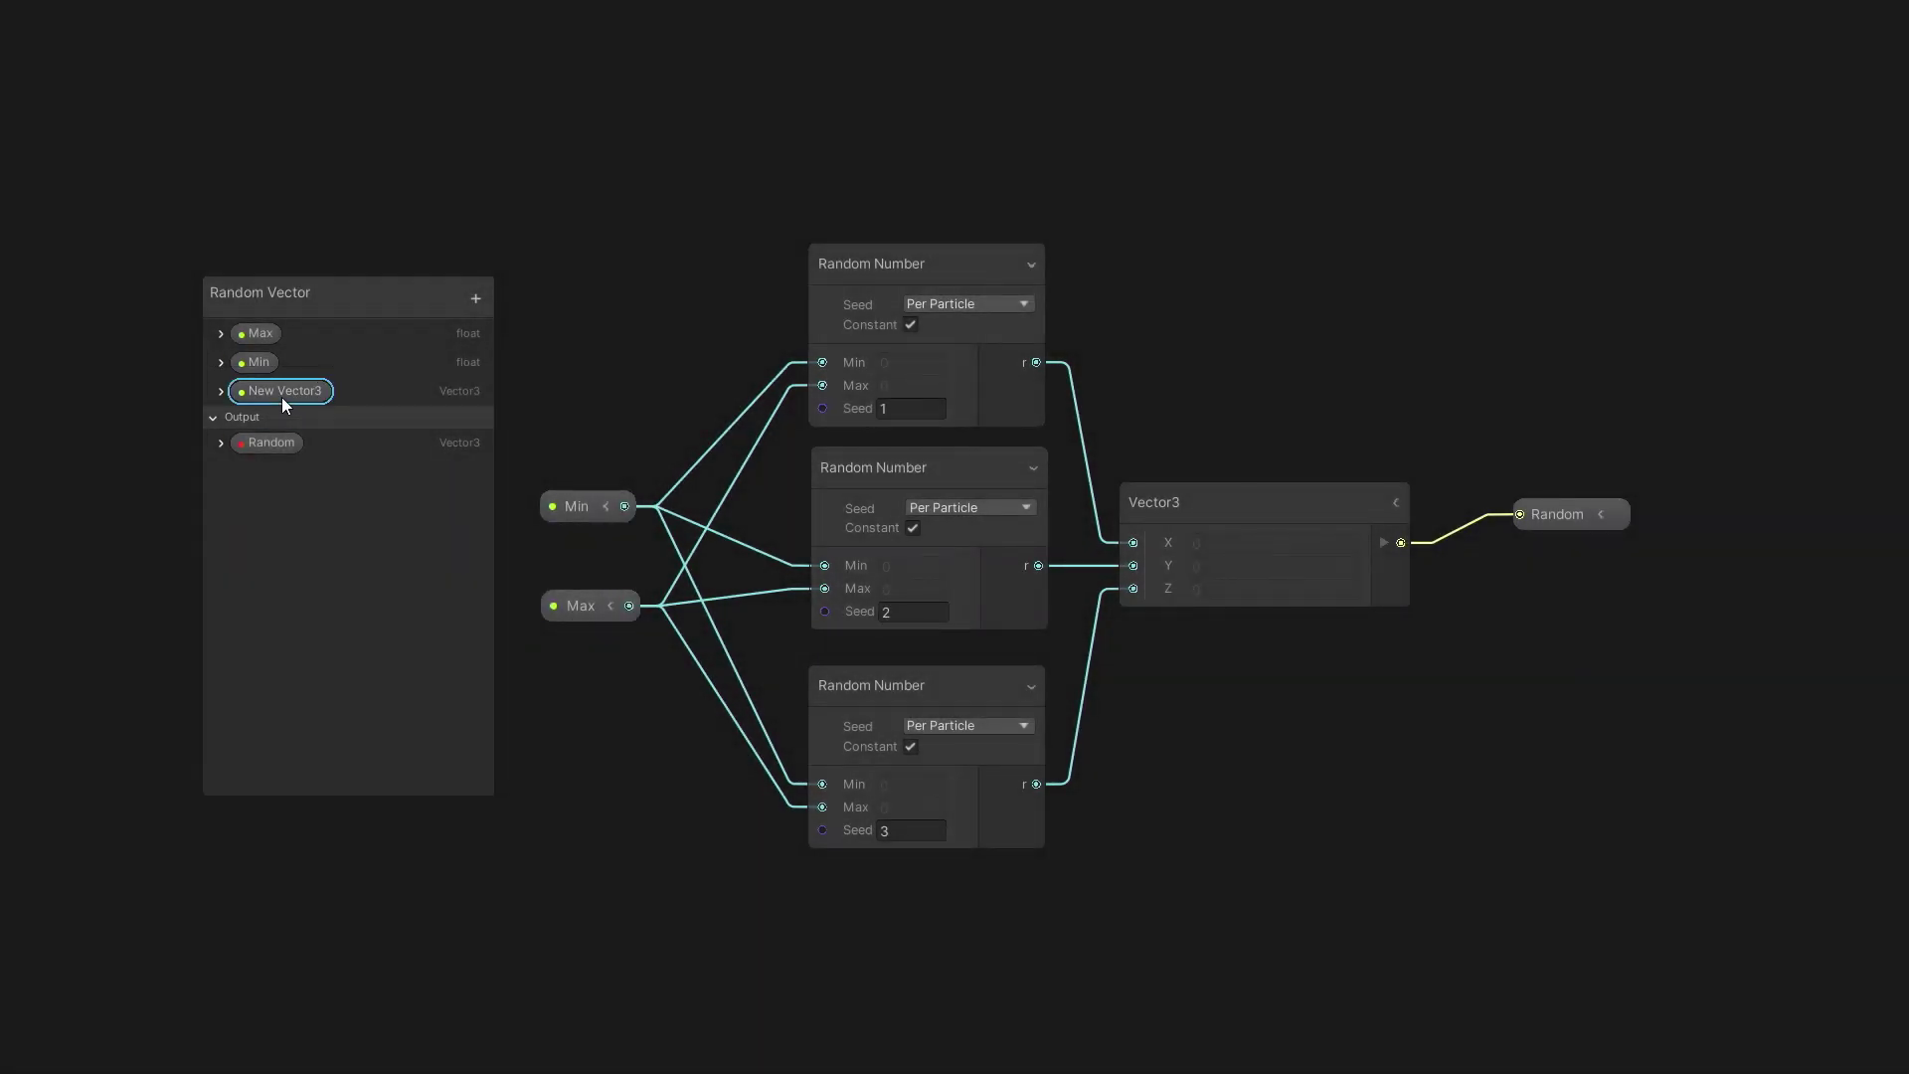
drag(282, 397, 291, 459)
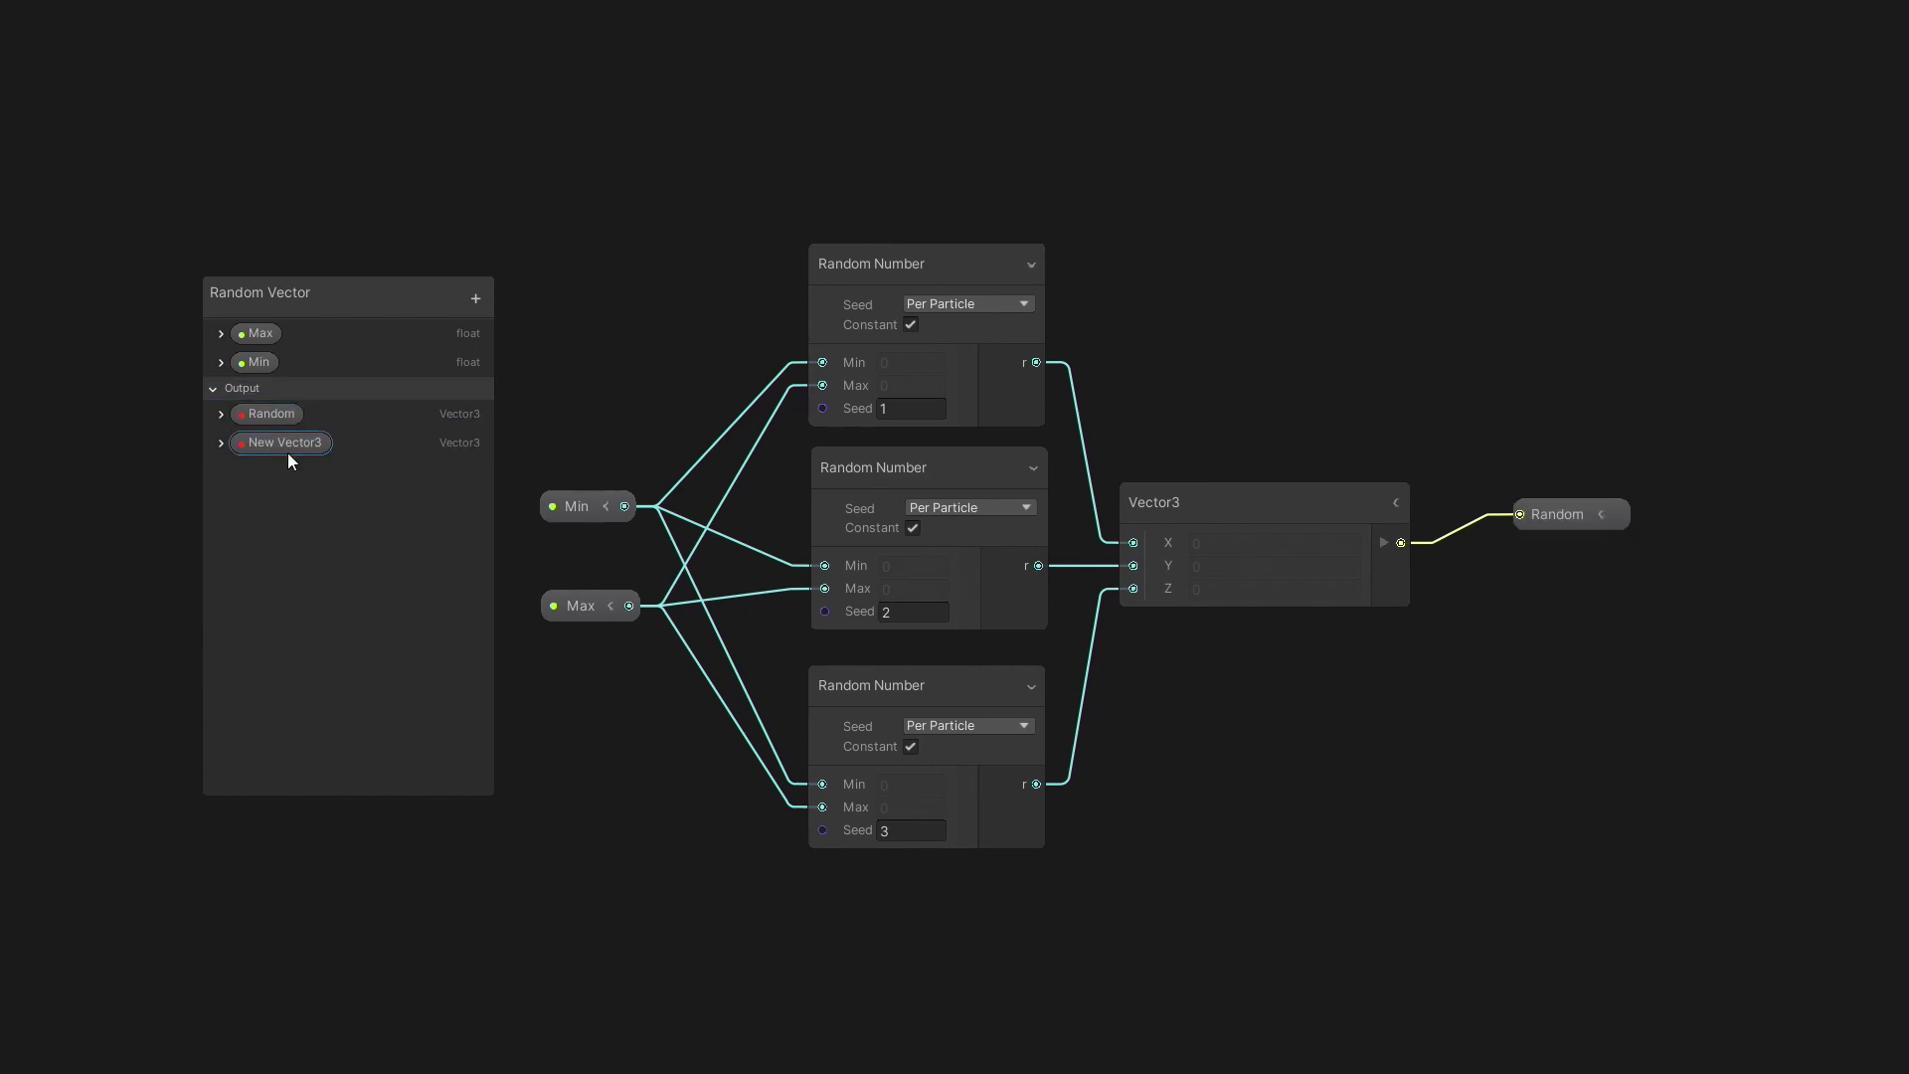
double_click(284, 443)
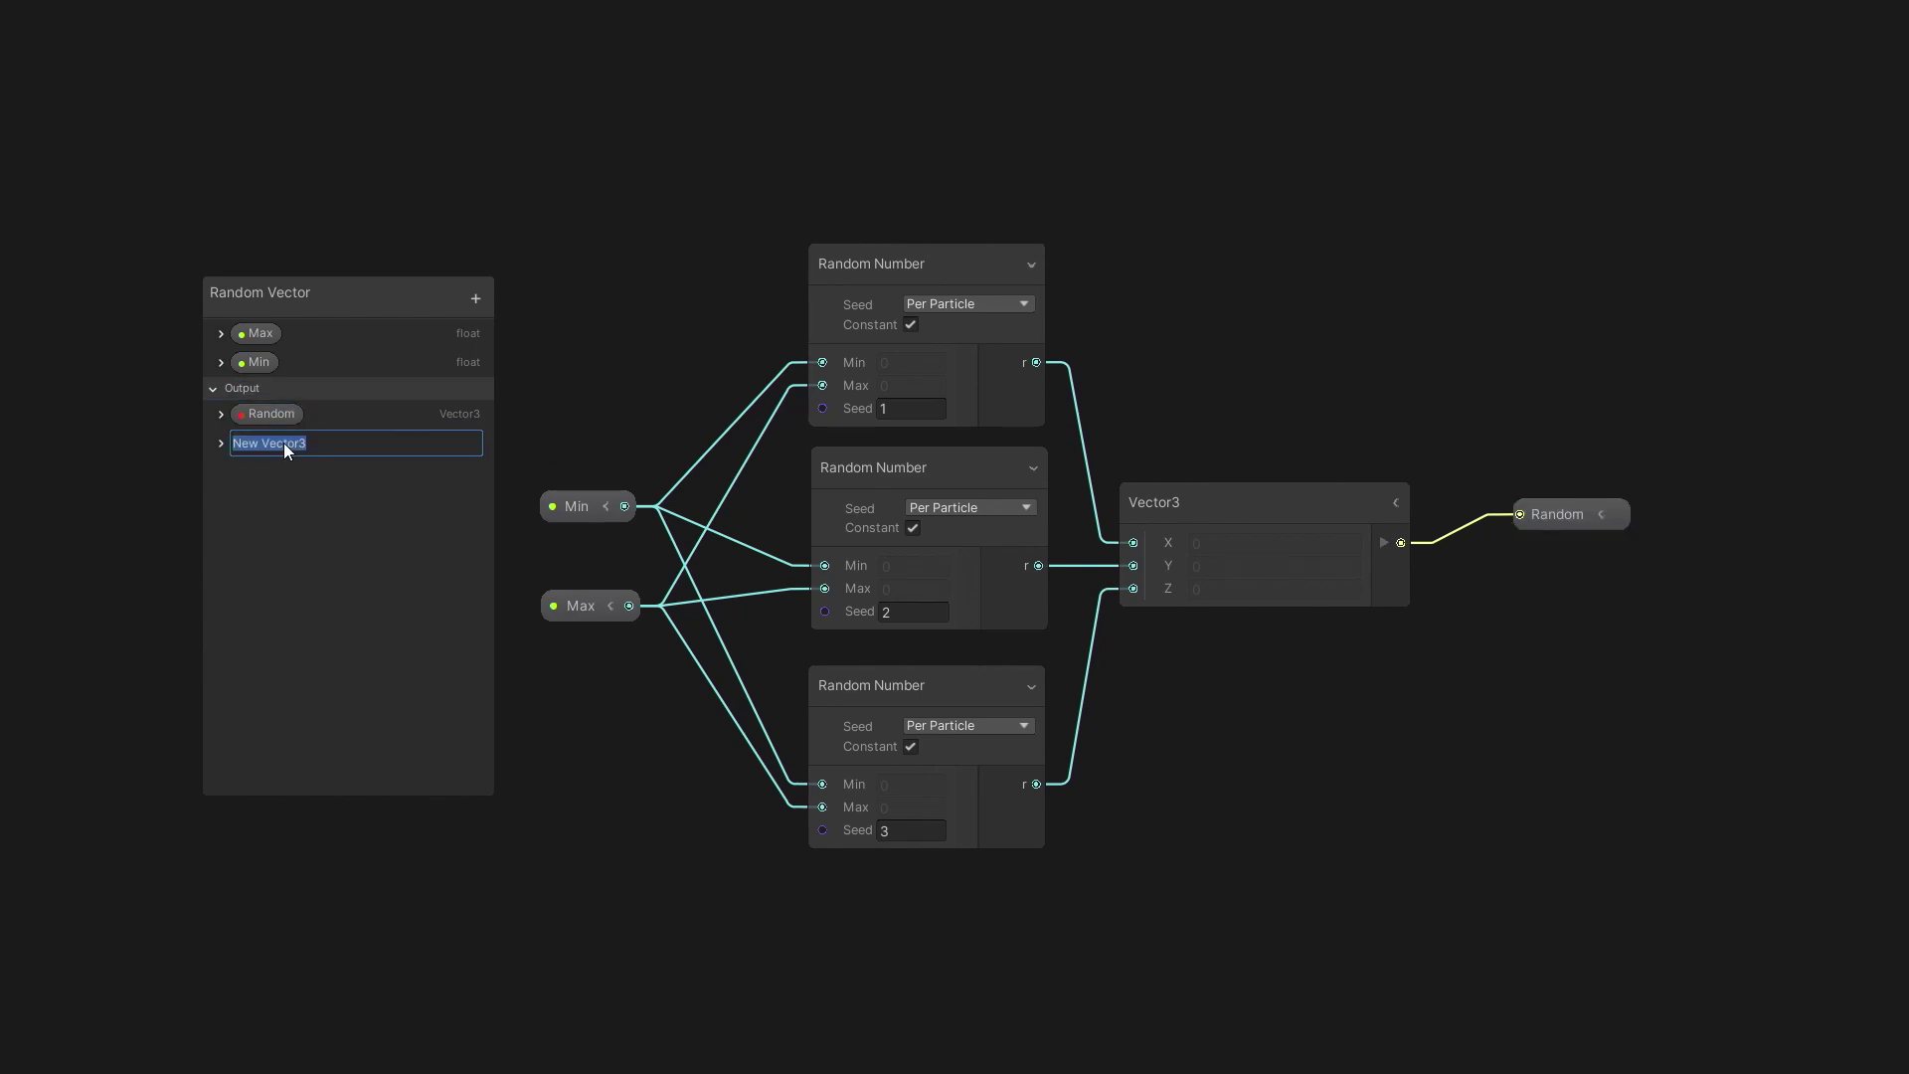
text(Normalized)
key(Return)
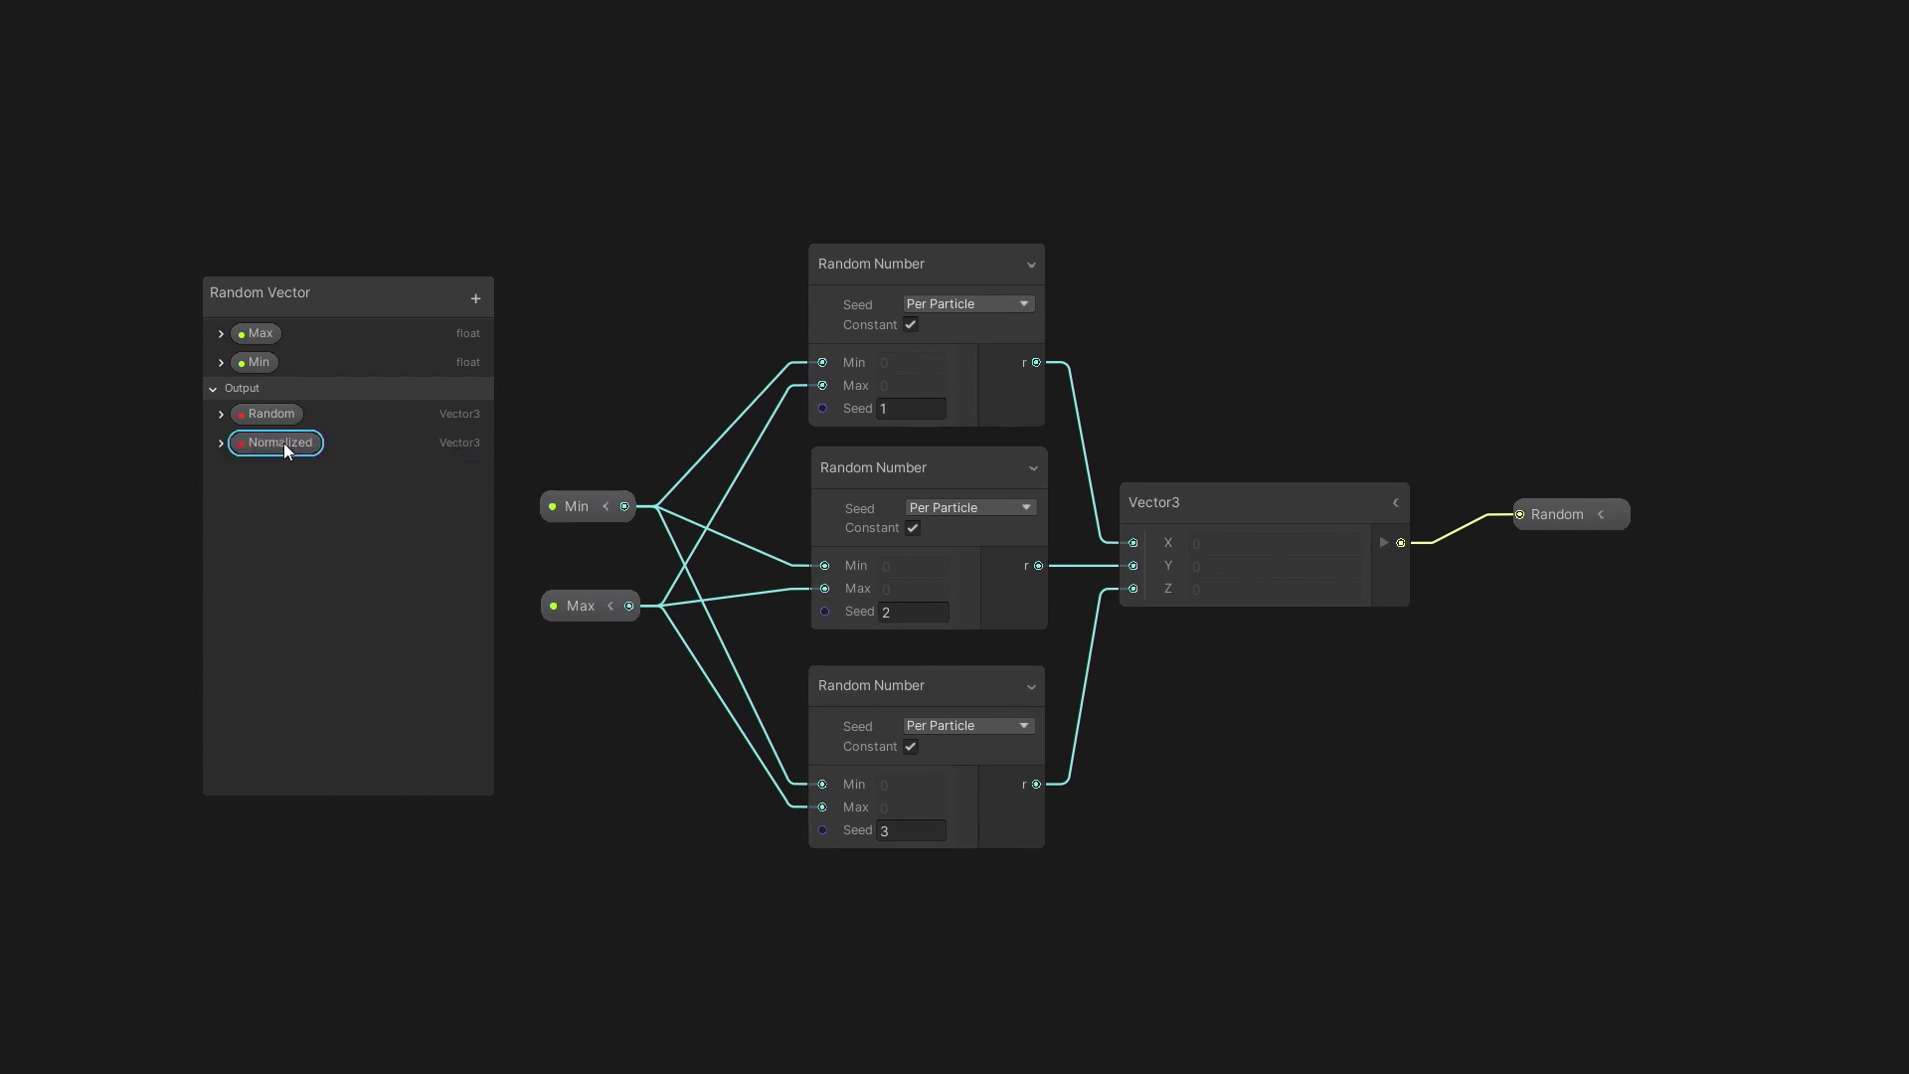
- Add a Normalize node from the Vector3 and wire its result to the Normalized output
drag(1282, 823, 1281, 823)
drag(1401, 542, 1434, 577)
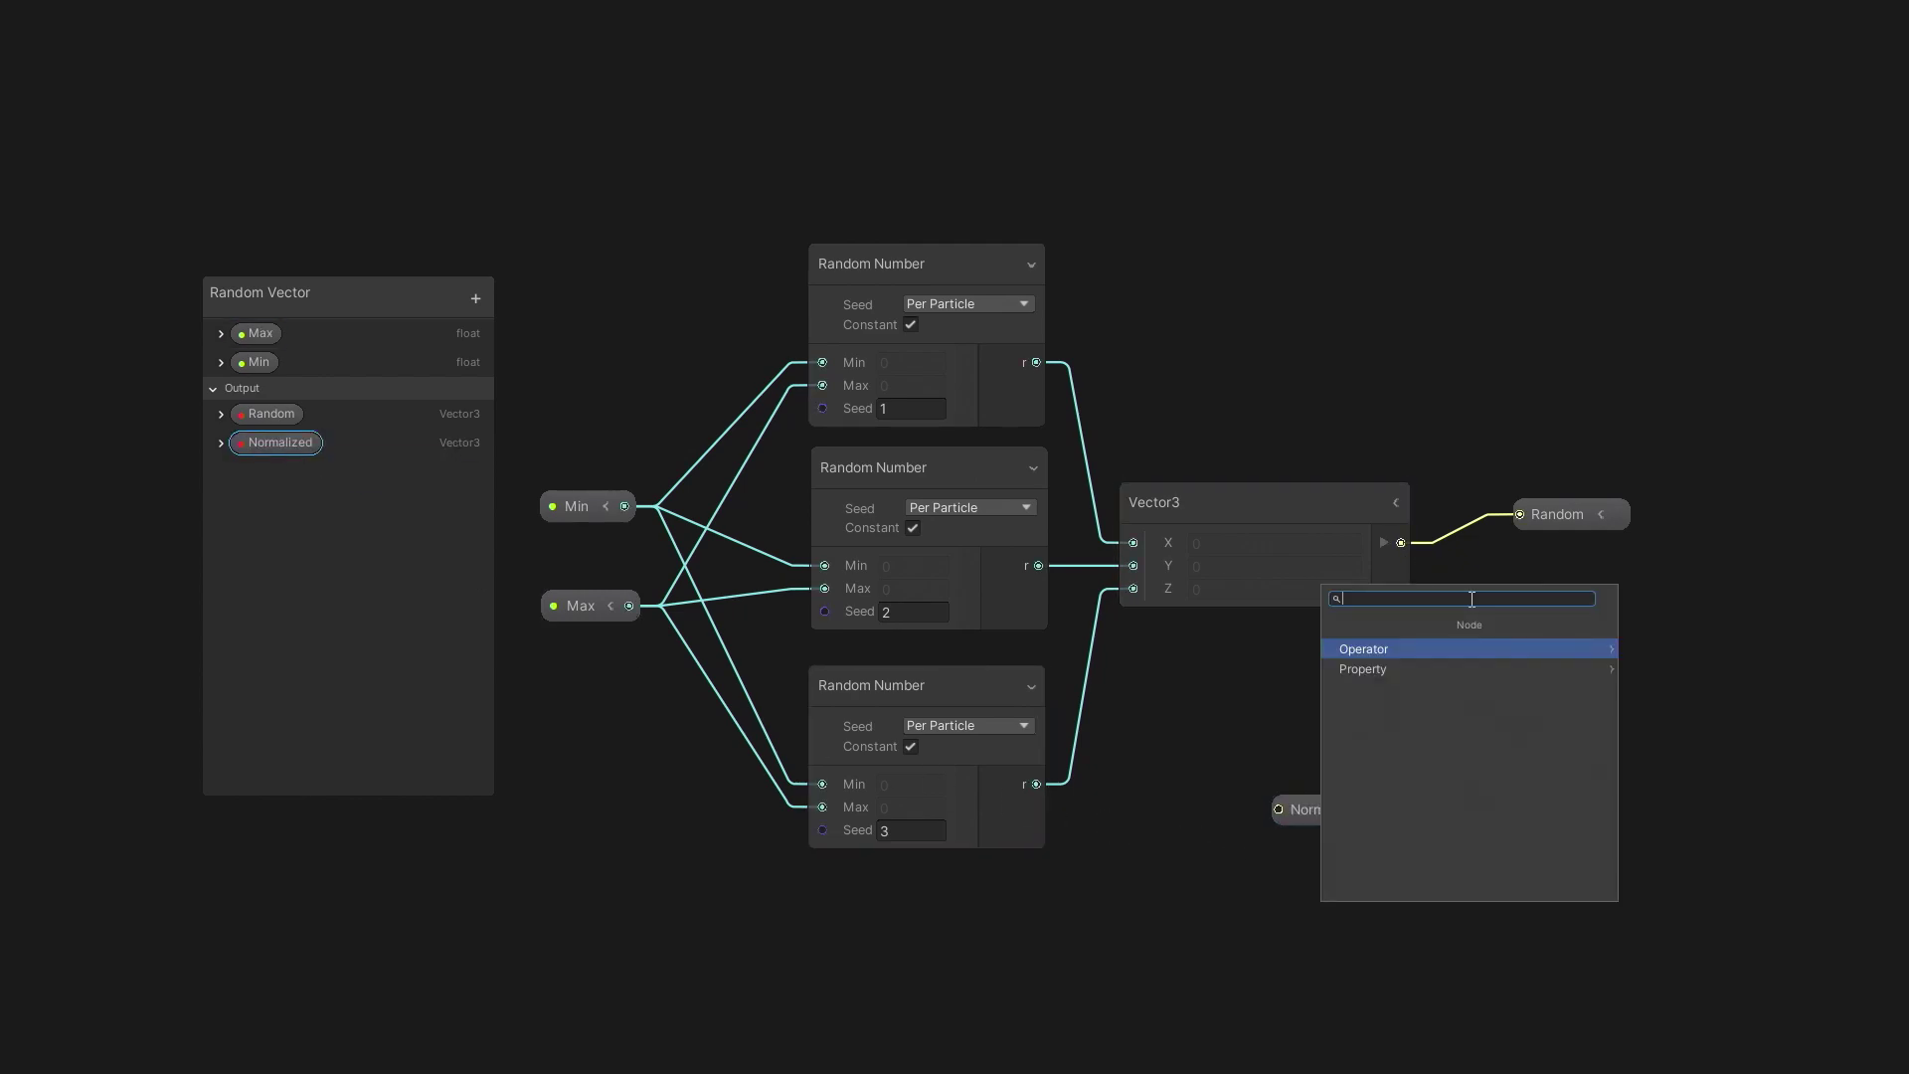
text(normalize)
key(Return)
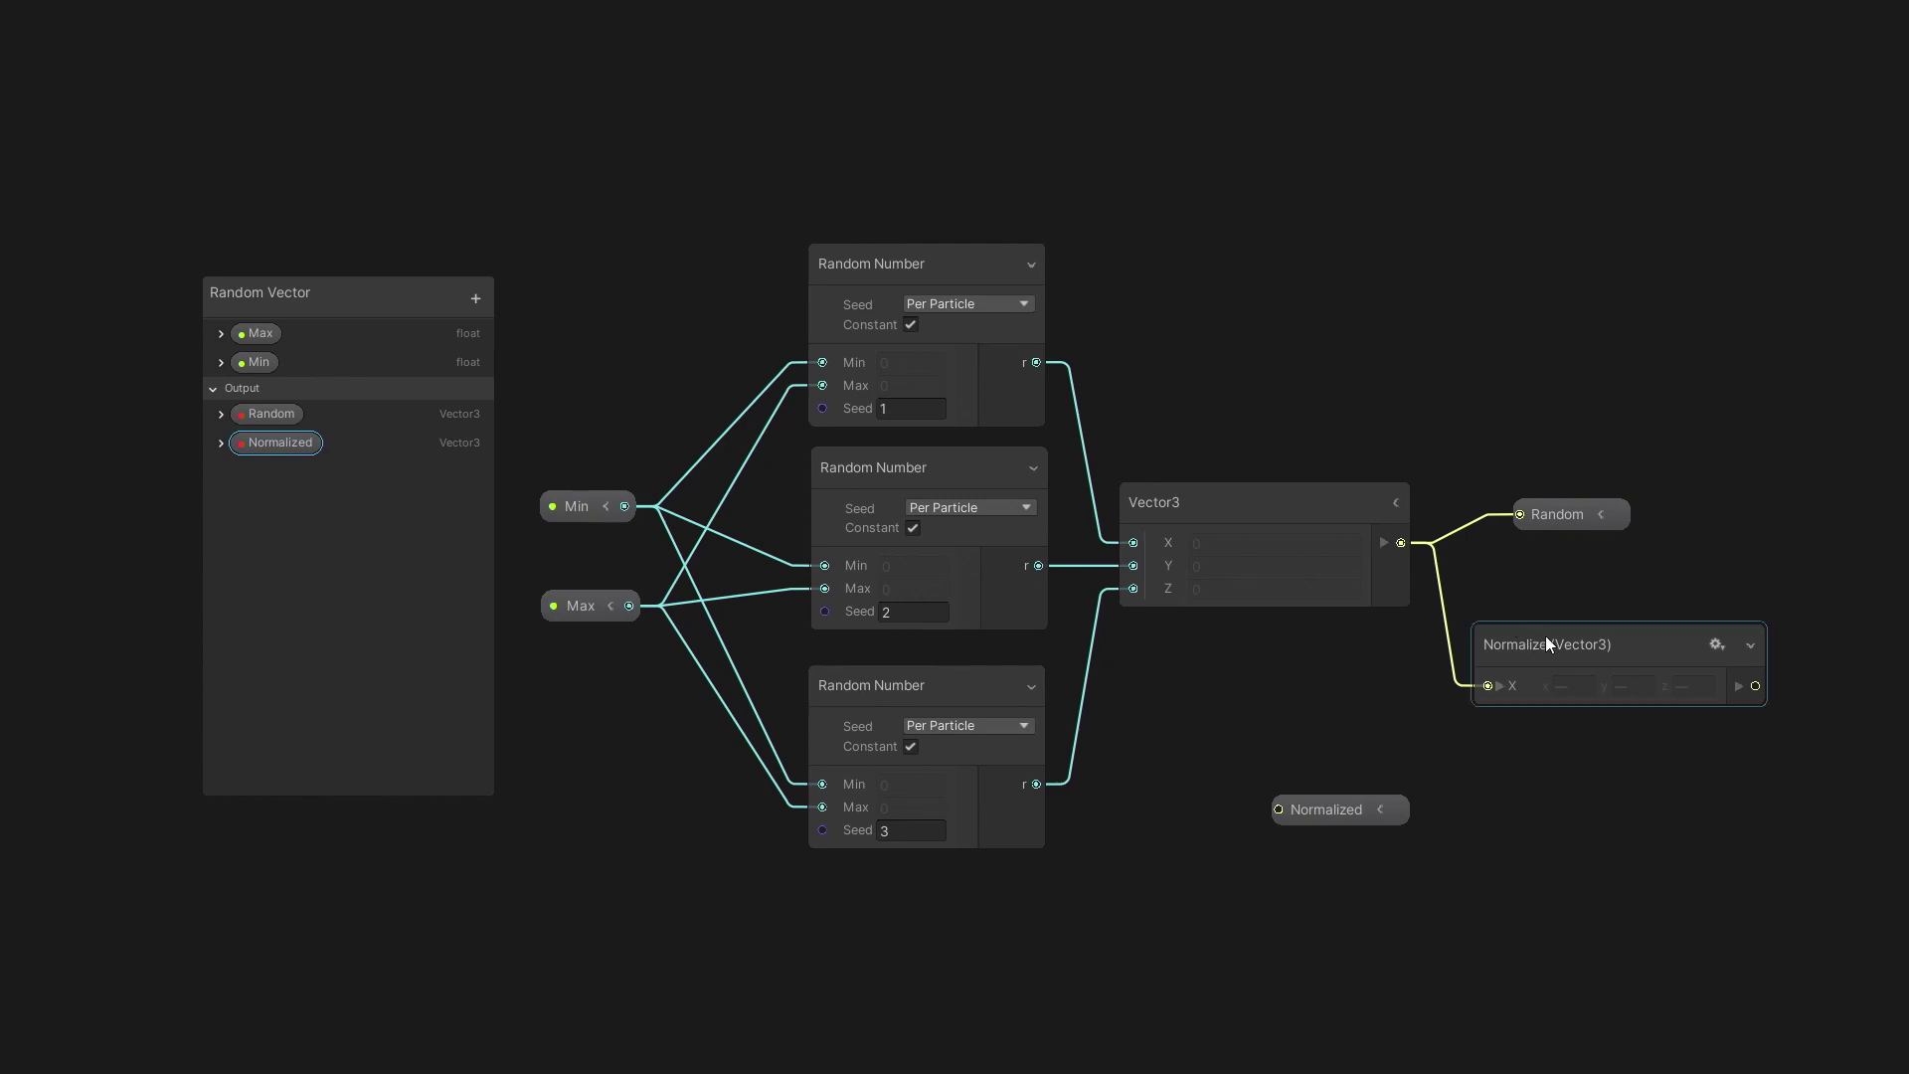
drag(1388, 793, 1877, 701)
drag(1761, 627, 1768, 716)
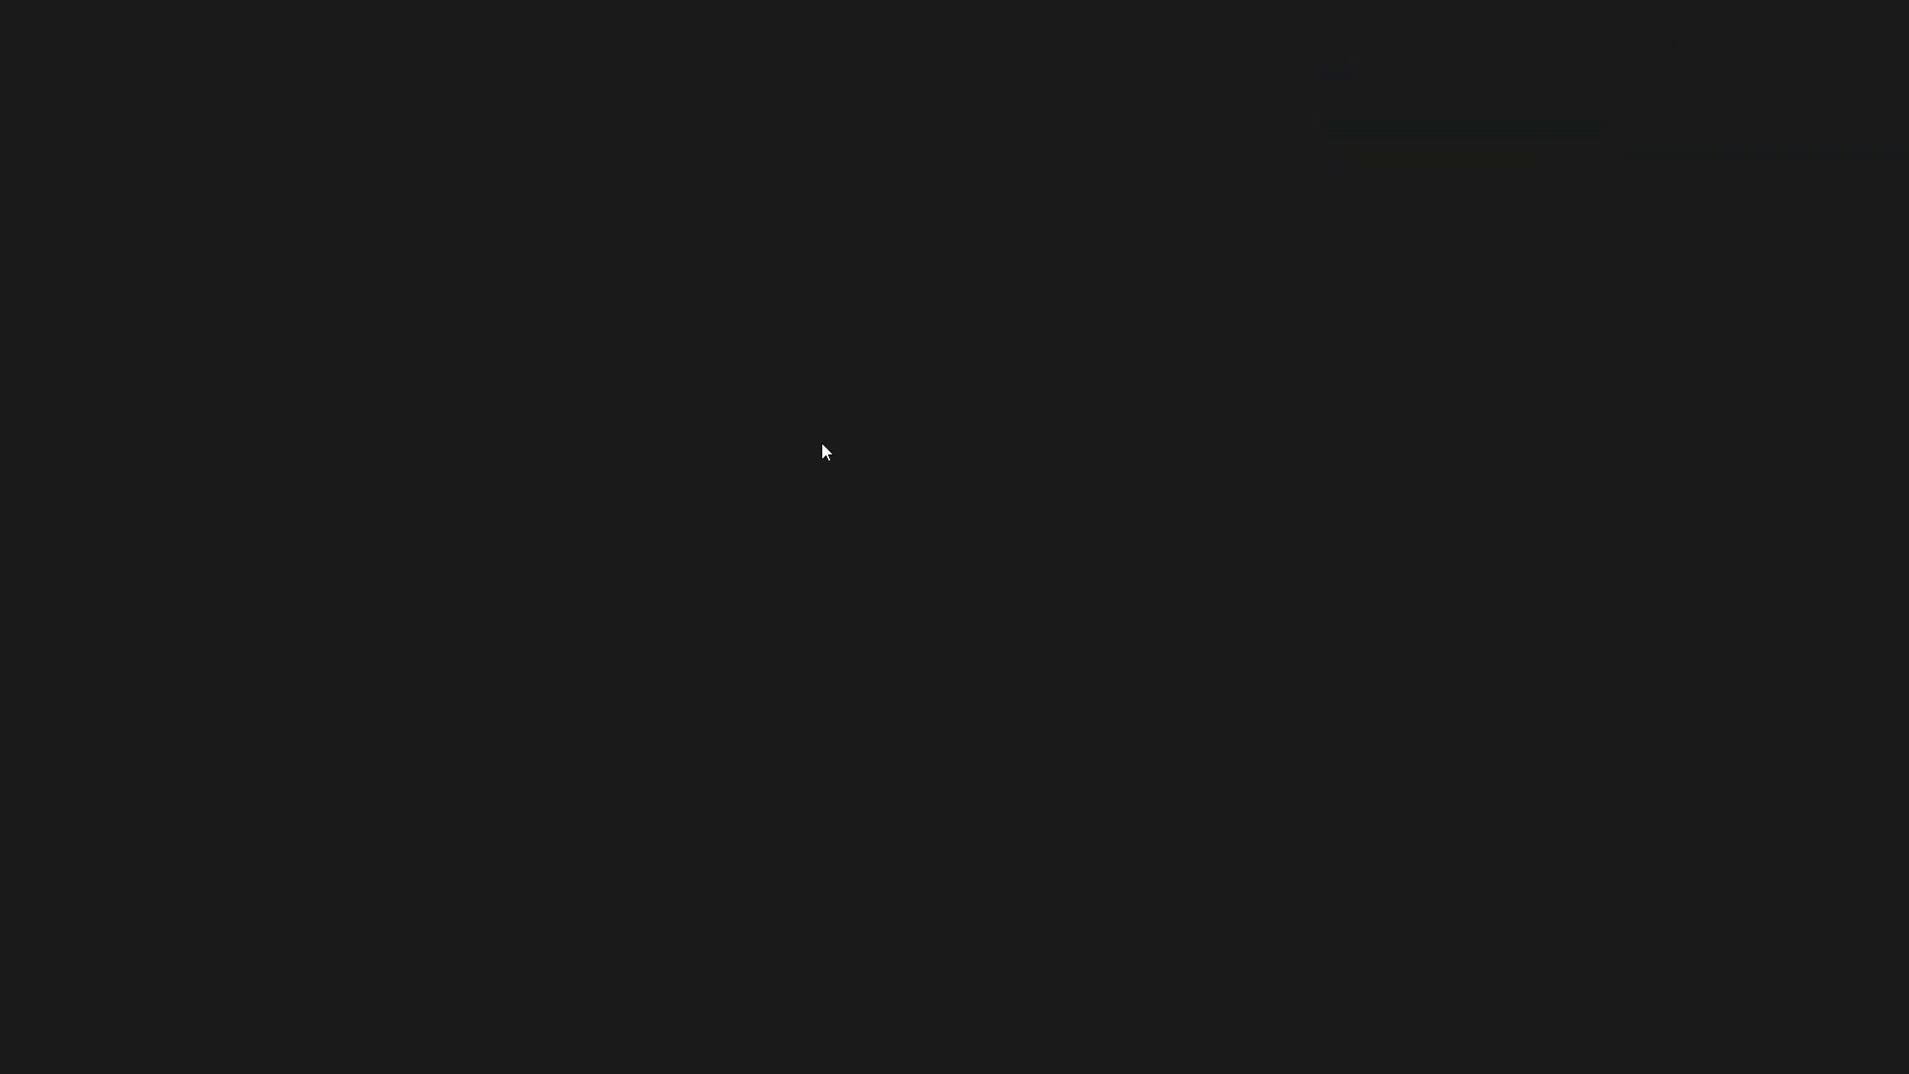
- Add a Random Vector operator to the empty graph via node search
key(space)
text(random vect)
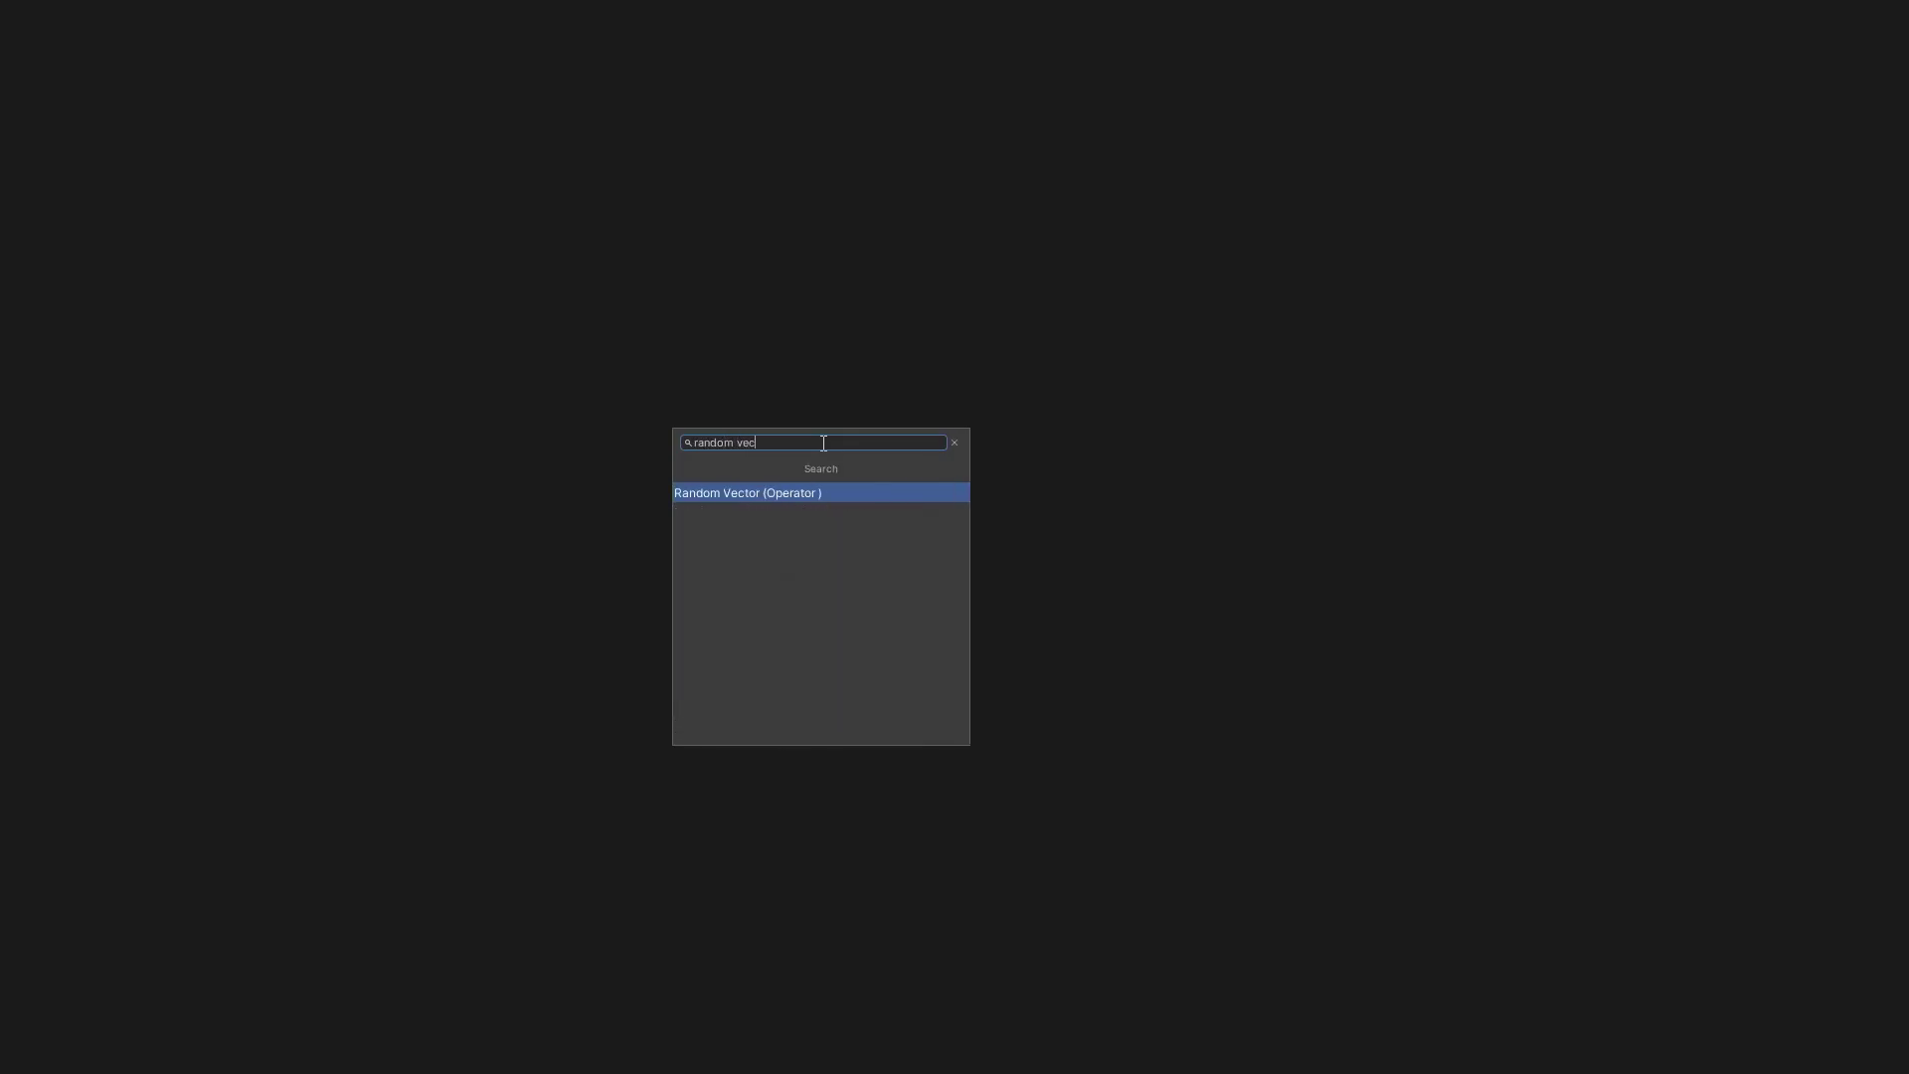
text(or)
click(816, 492)
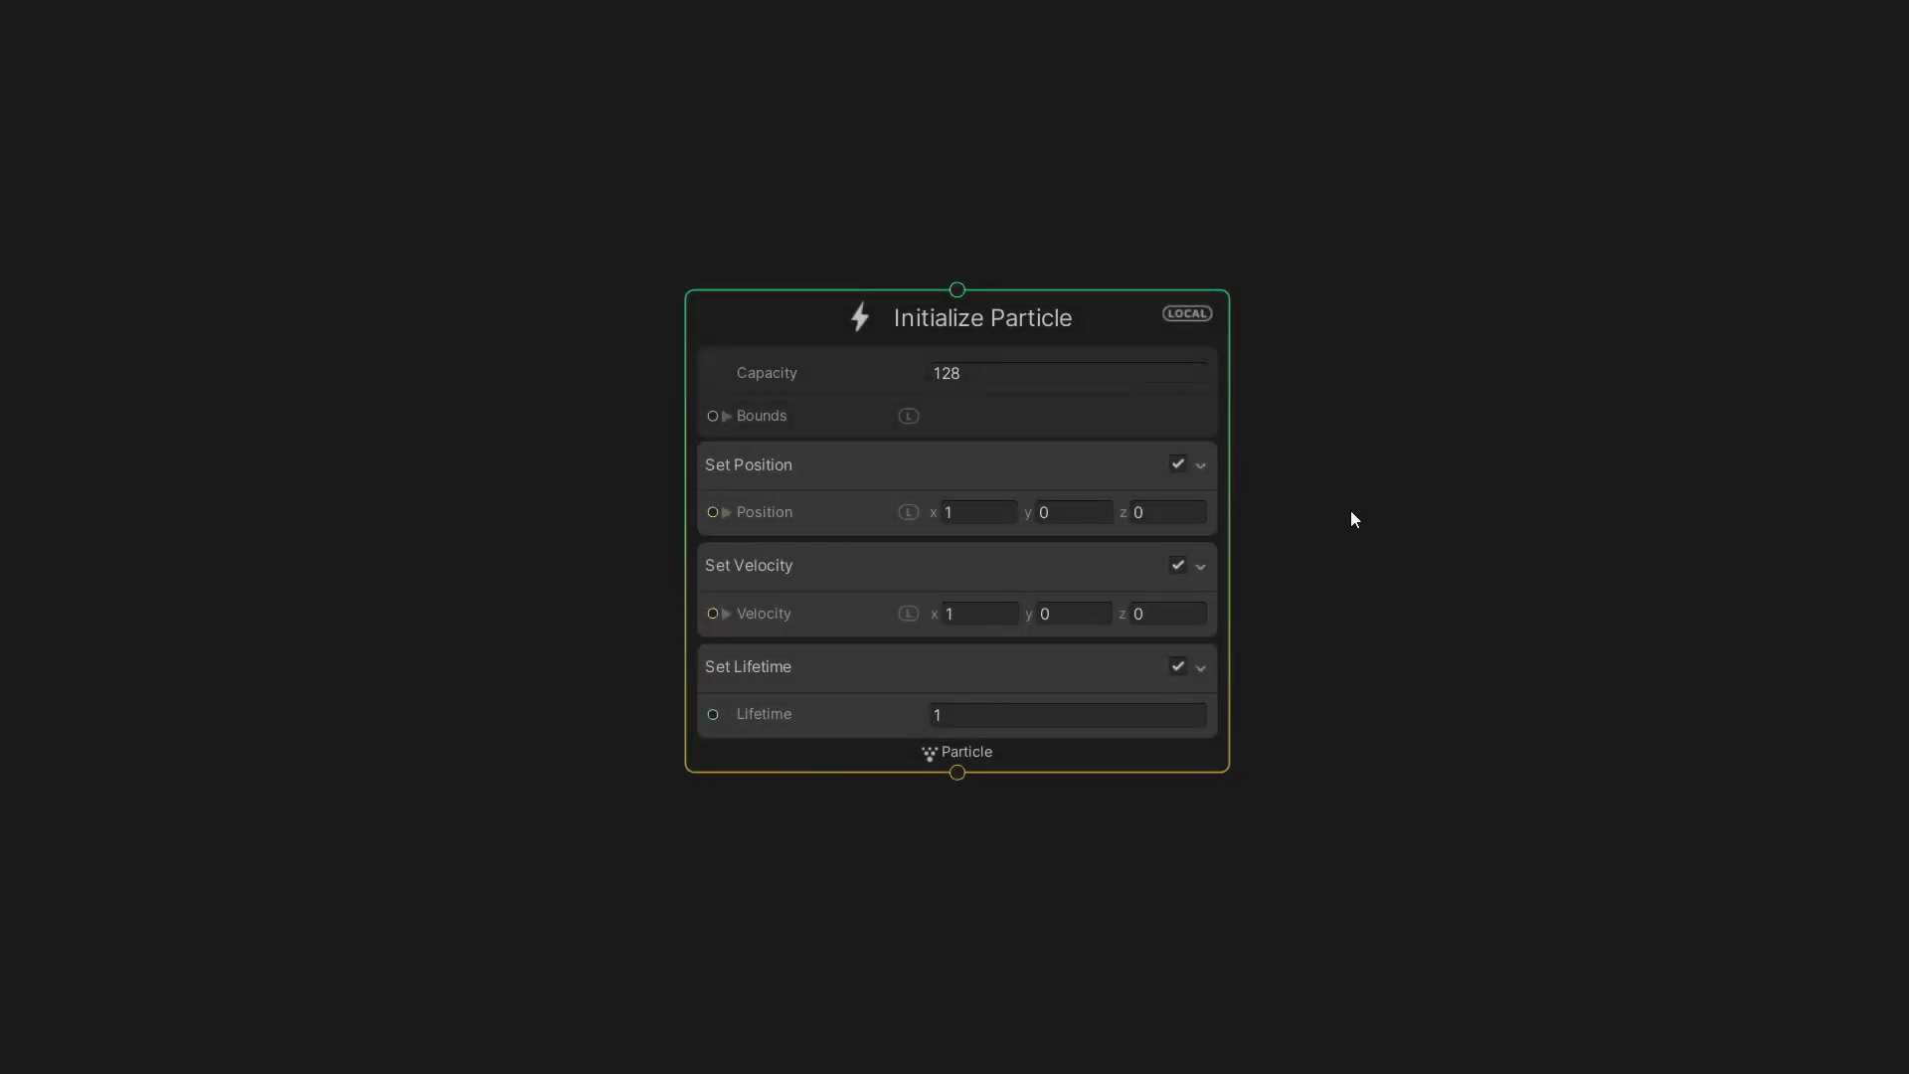
- Collapse Set Position, Set Velocity and Set Lifetime into a subgraph block saved as 'Set Defaults'
click(1022, 468)
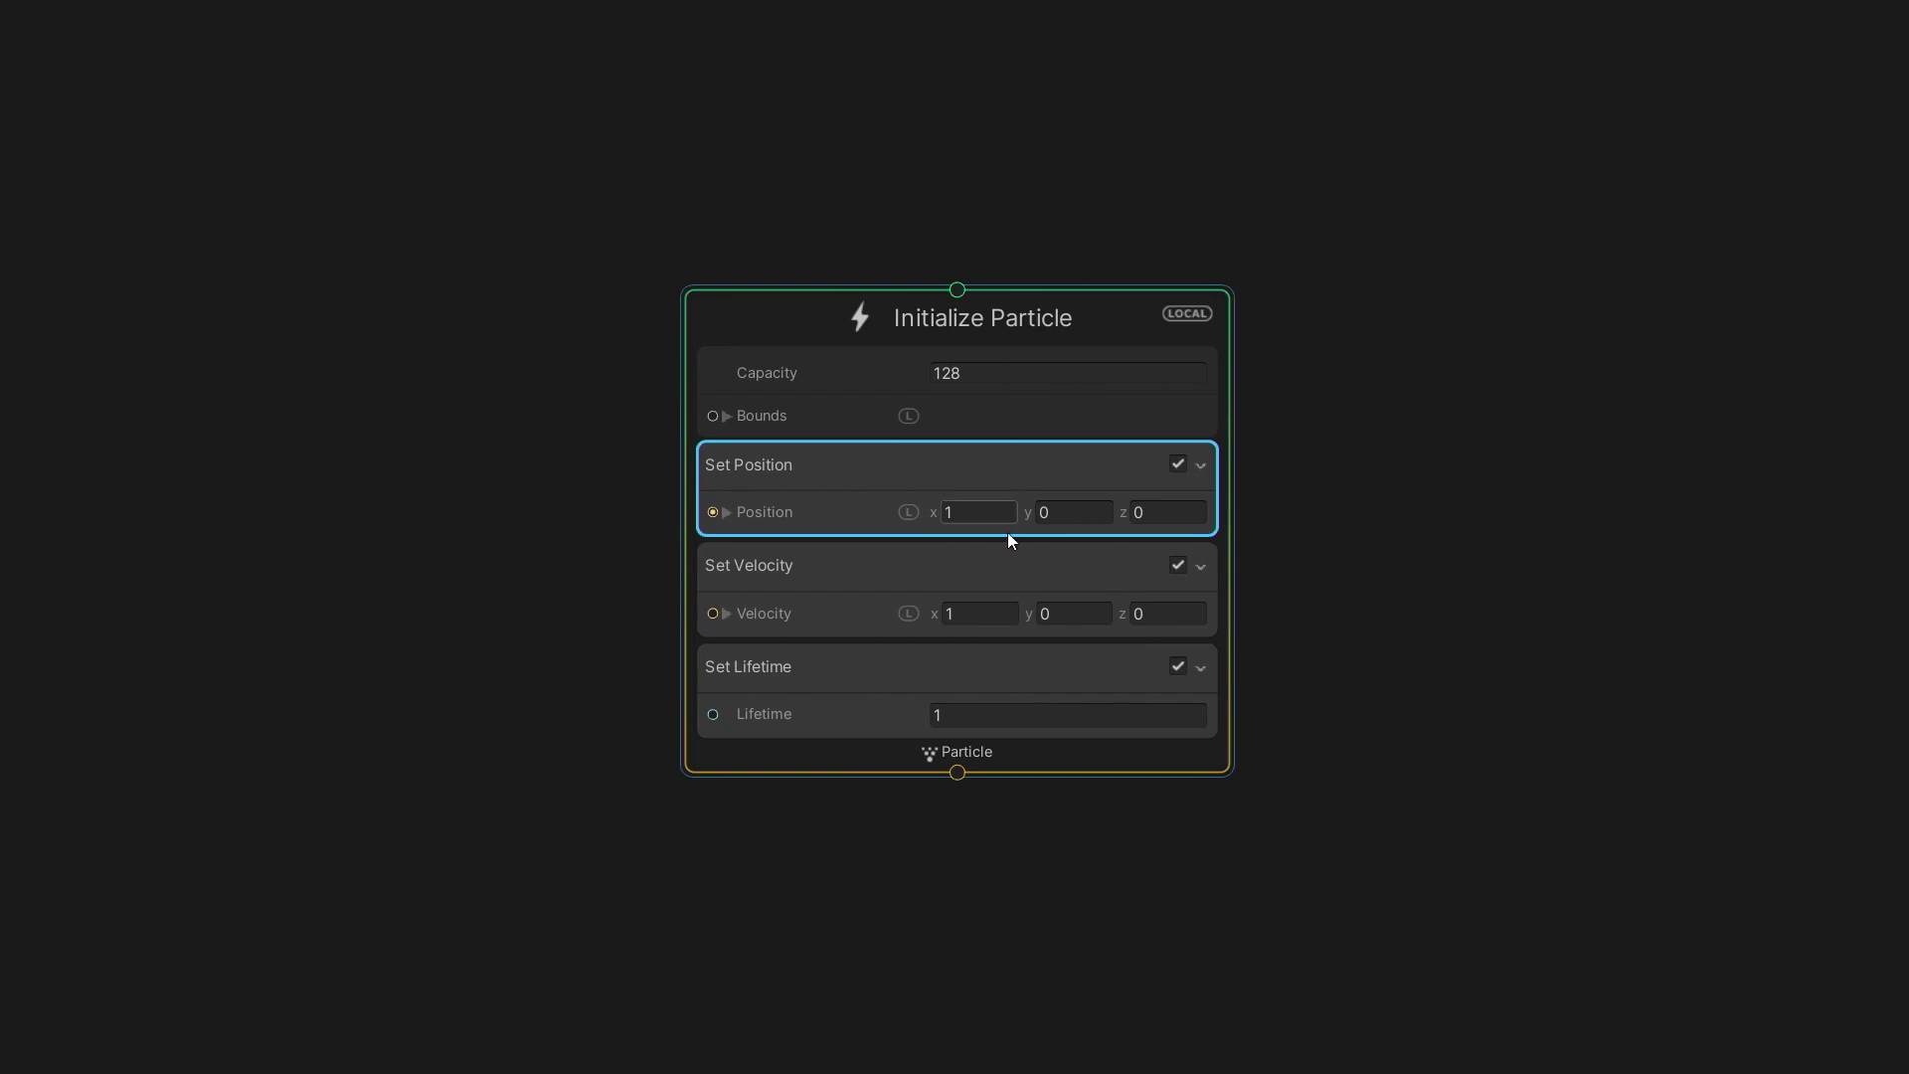
shift+click(1002, 572)
shift+click(1000, 672)
right_click(1000, 672)
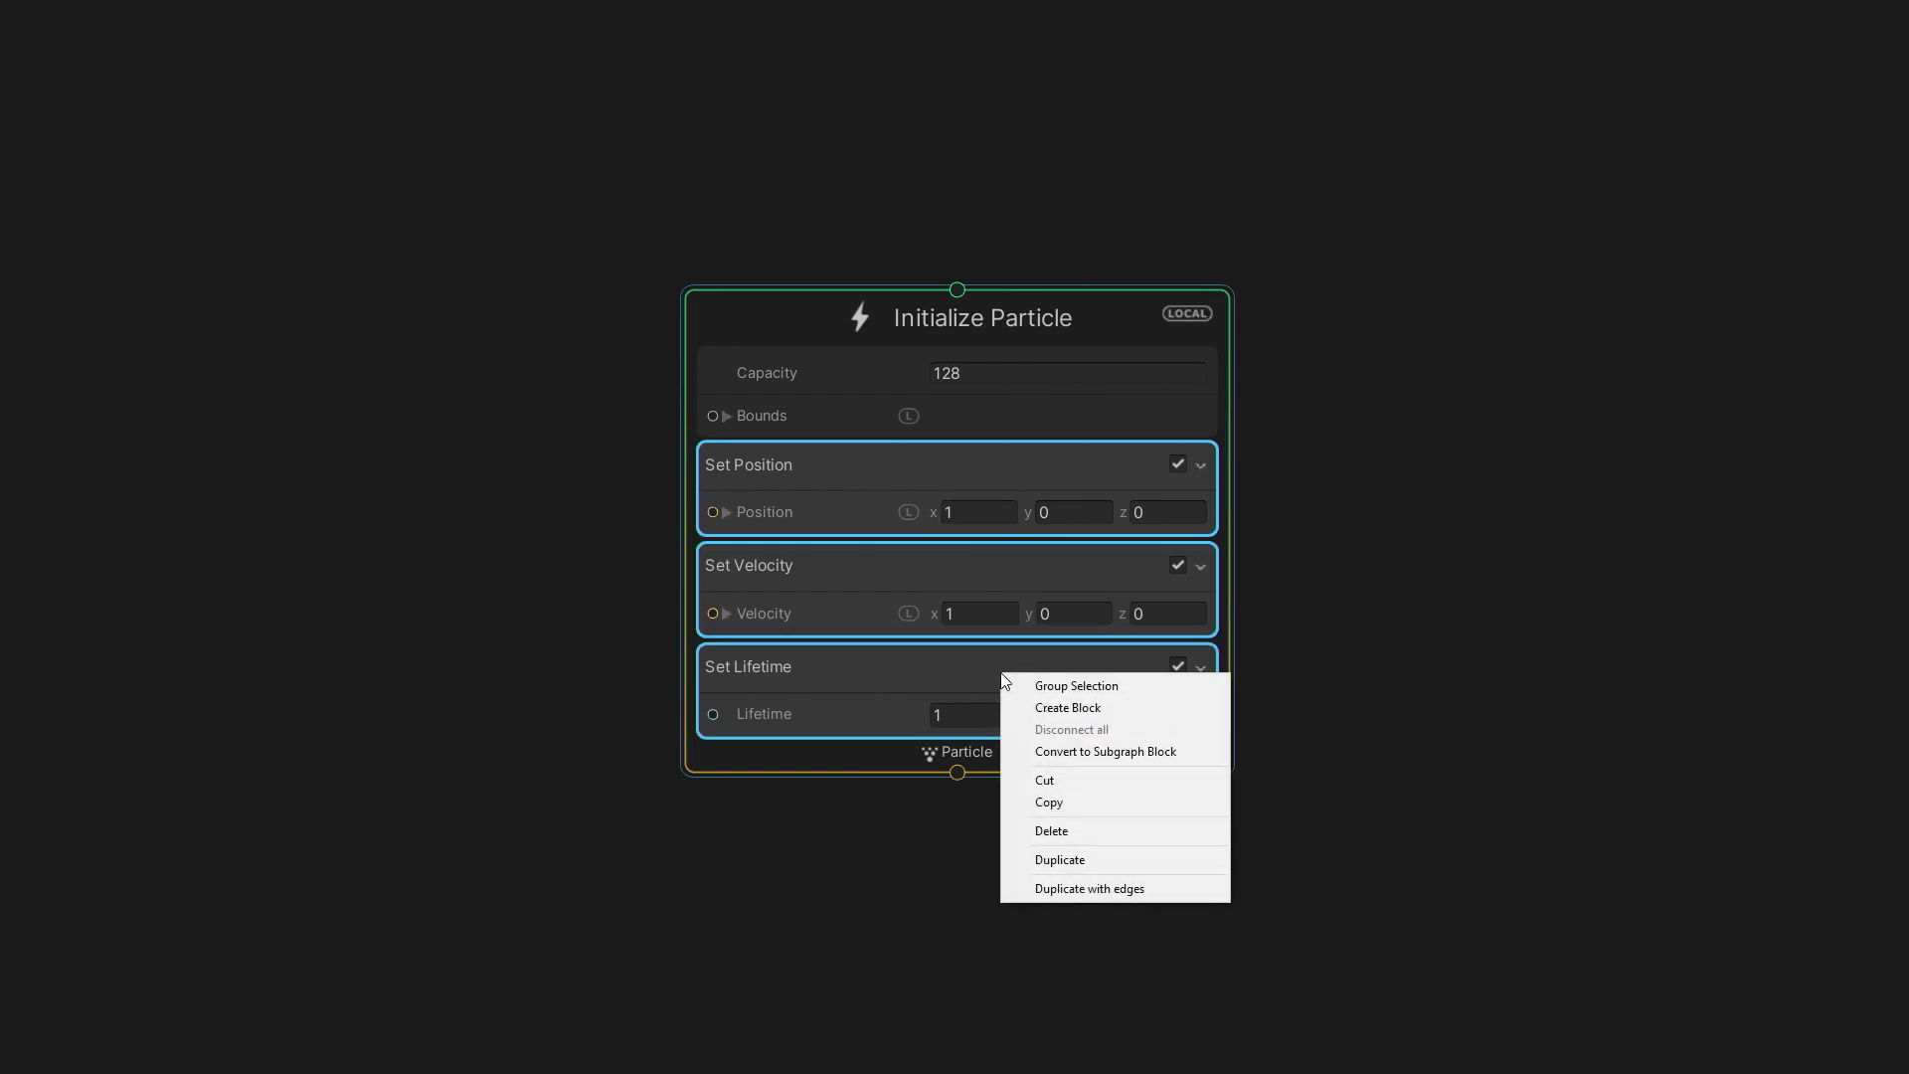
click(1069, 748)
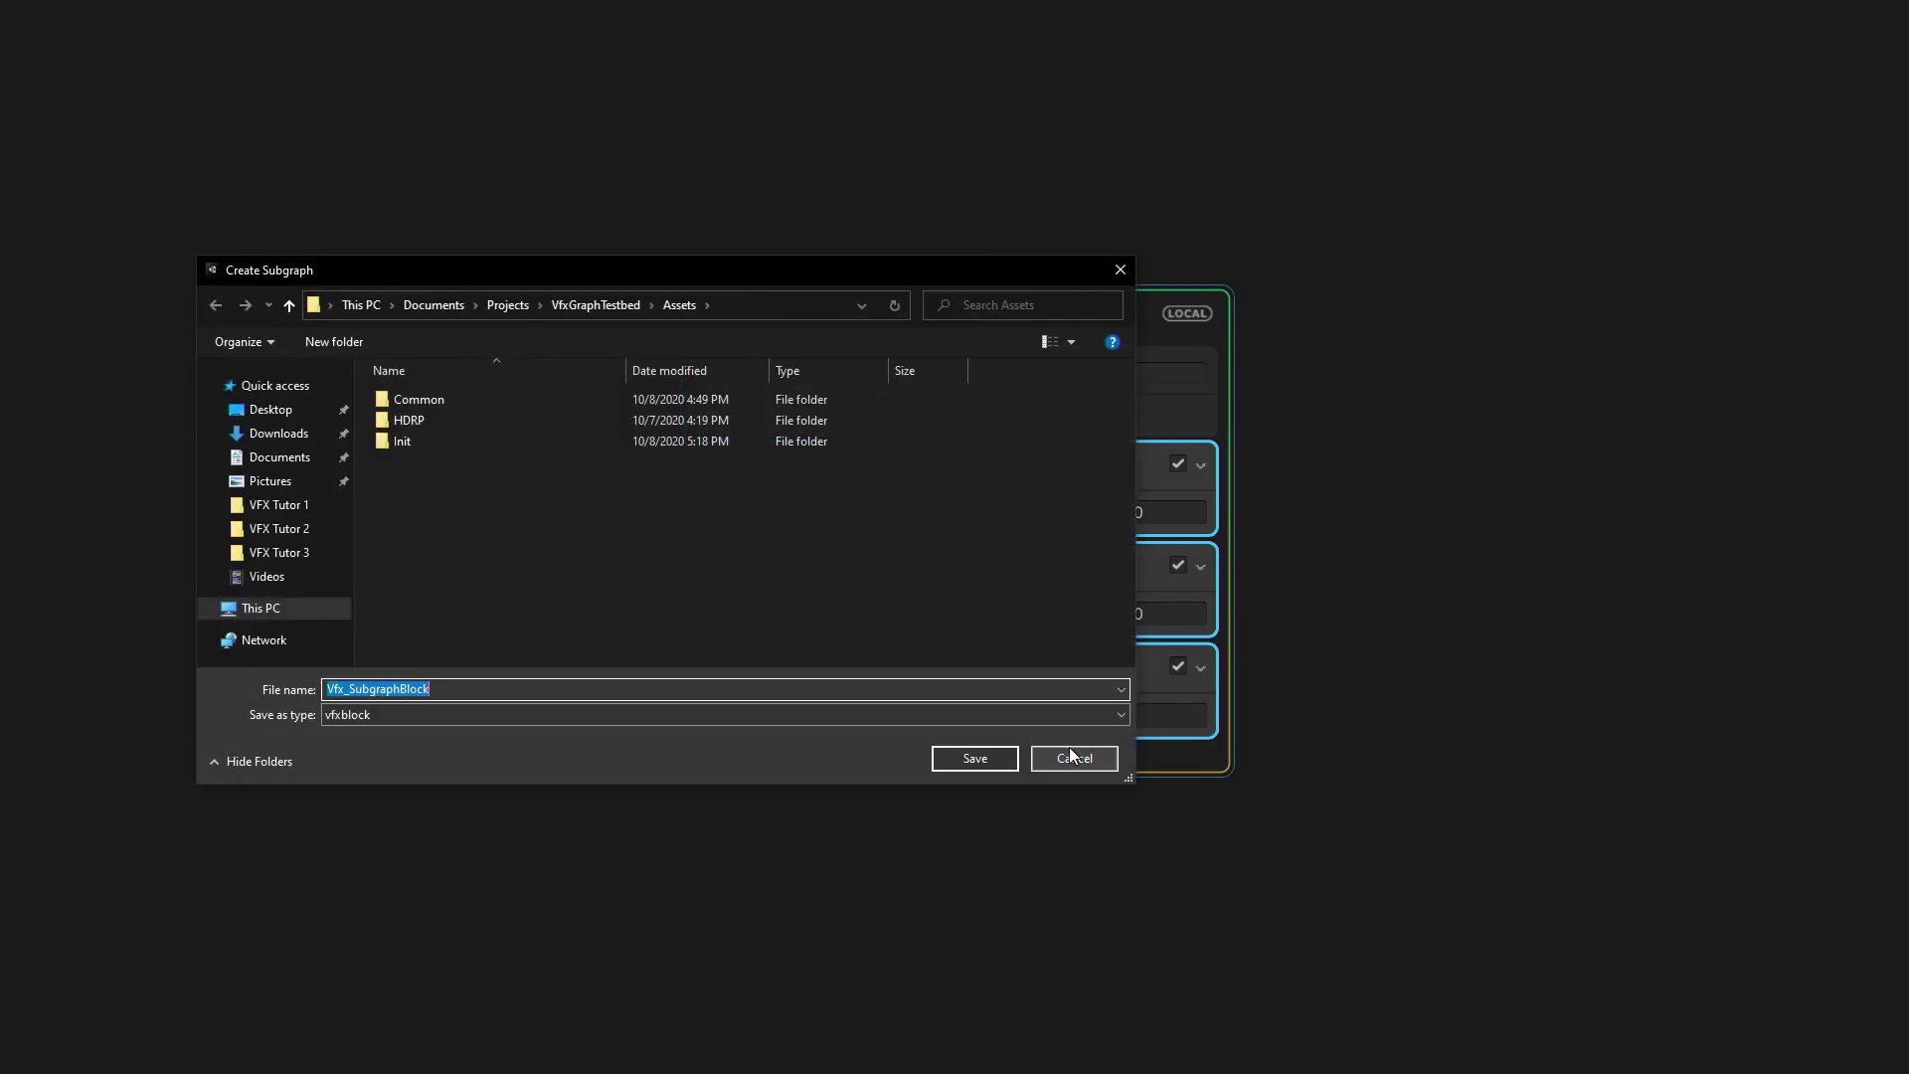
text(Set )
text(Defaults)
key(Return)
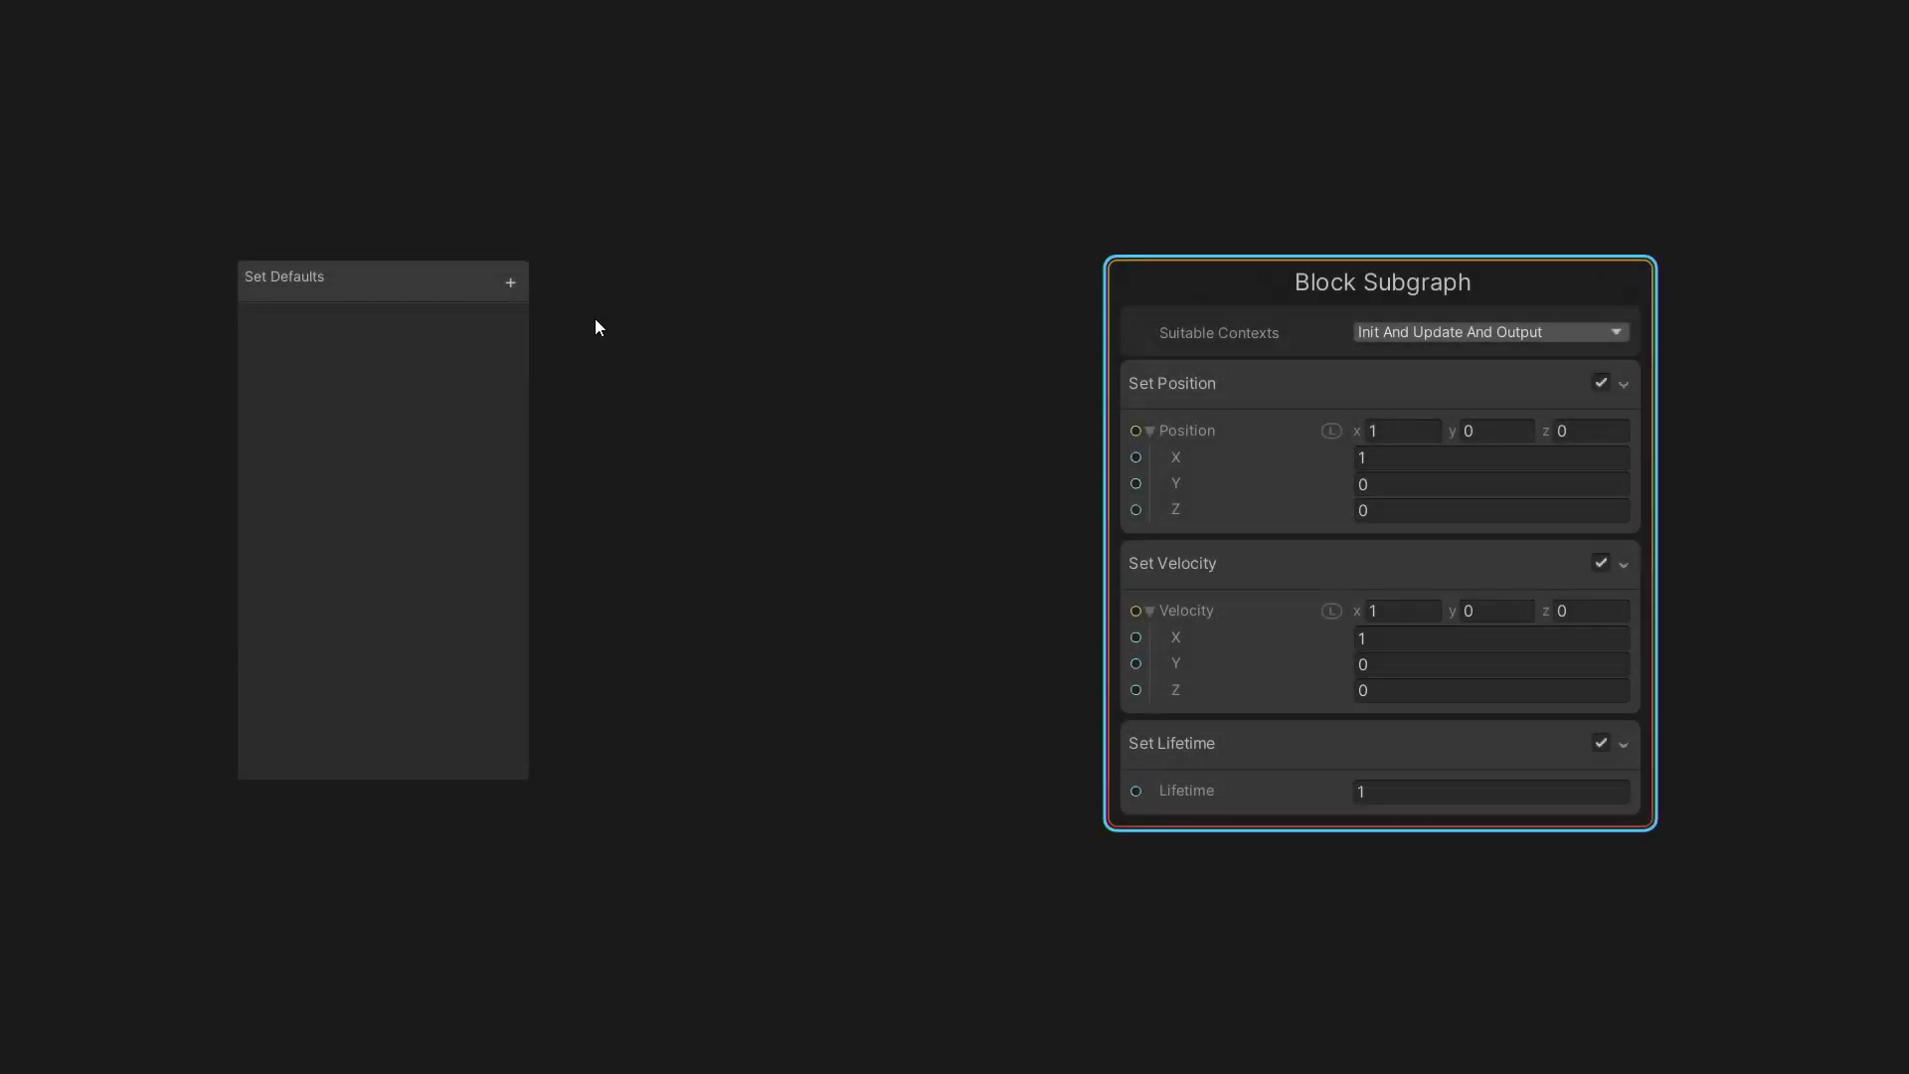
- Add a float input named Value and connect it to Position X and Velocity X
click(510, 283)
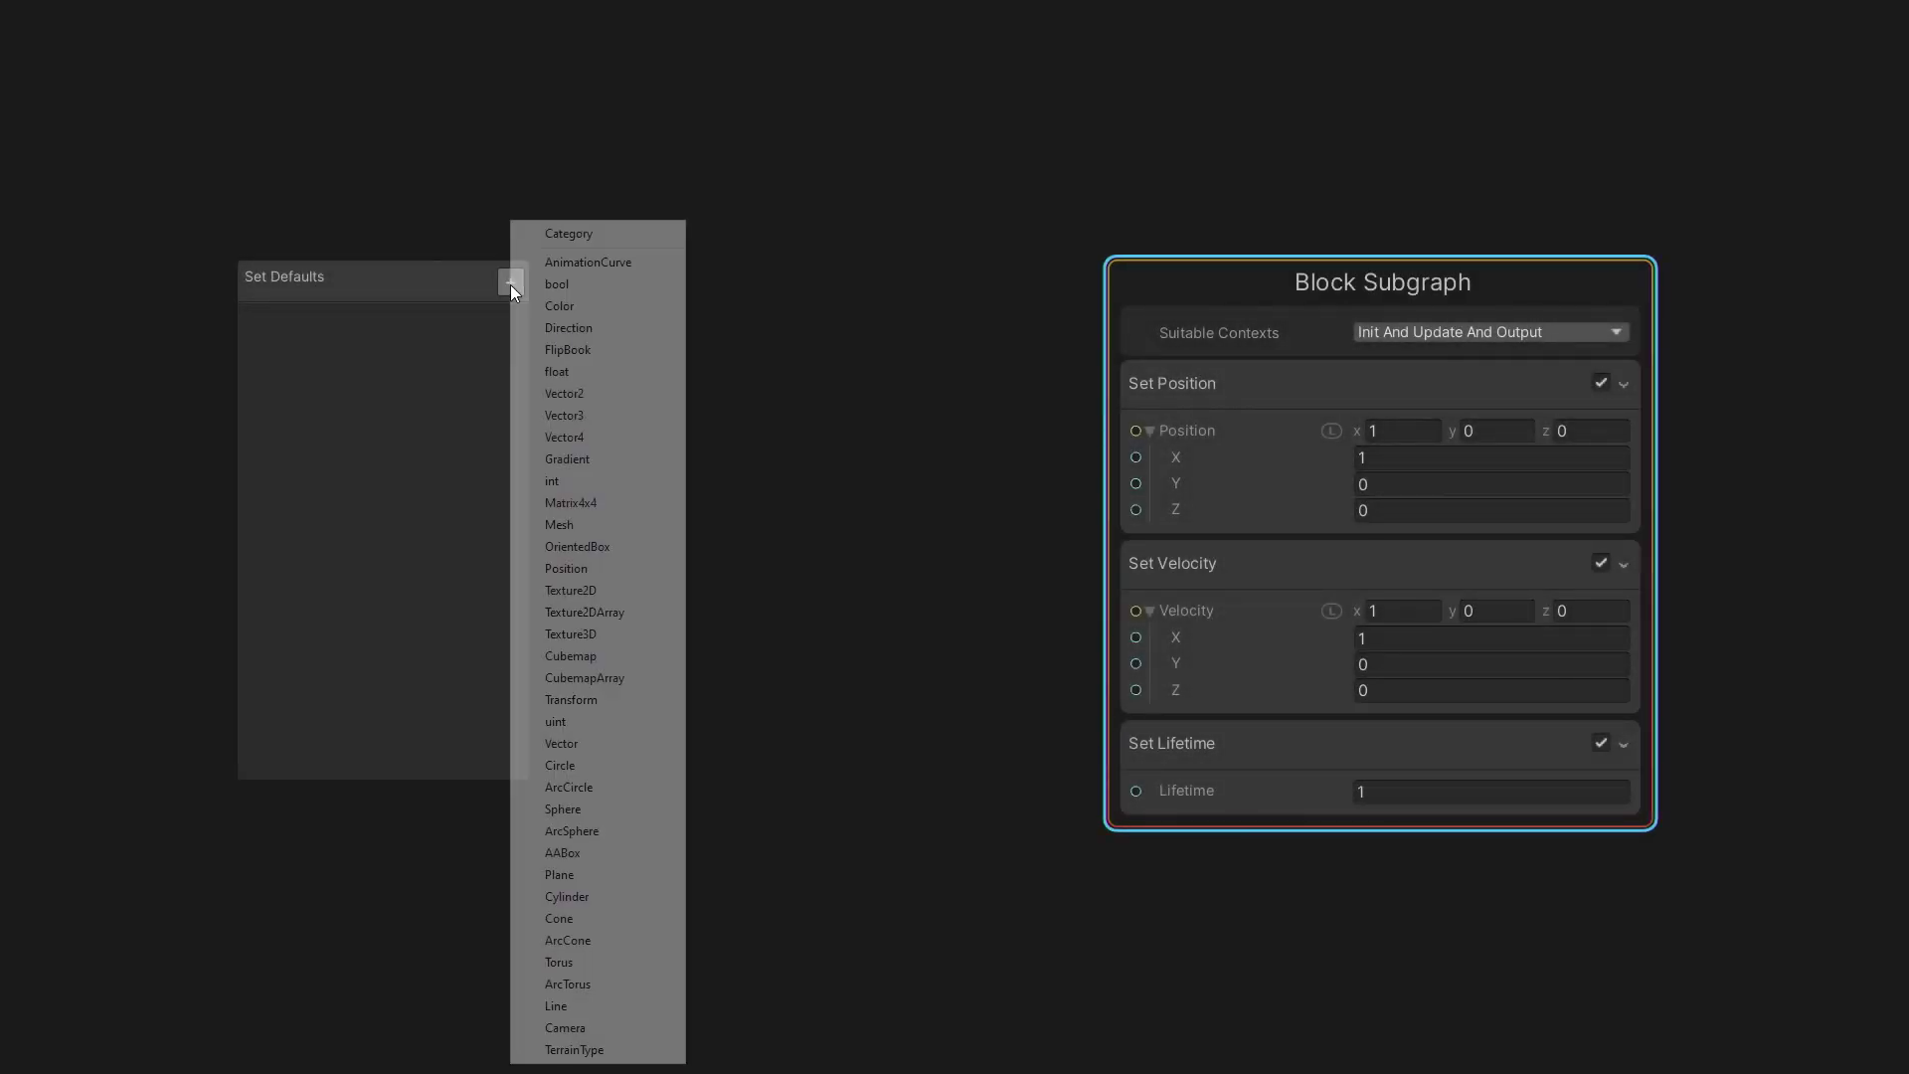
click(594, 366)
double_click(309, 318)
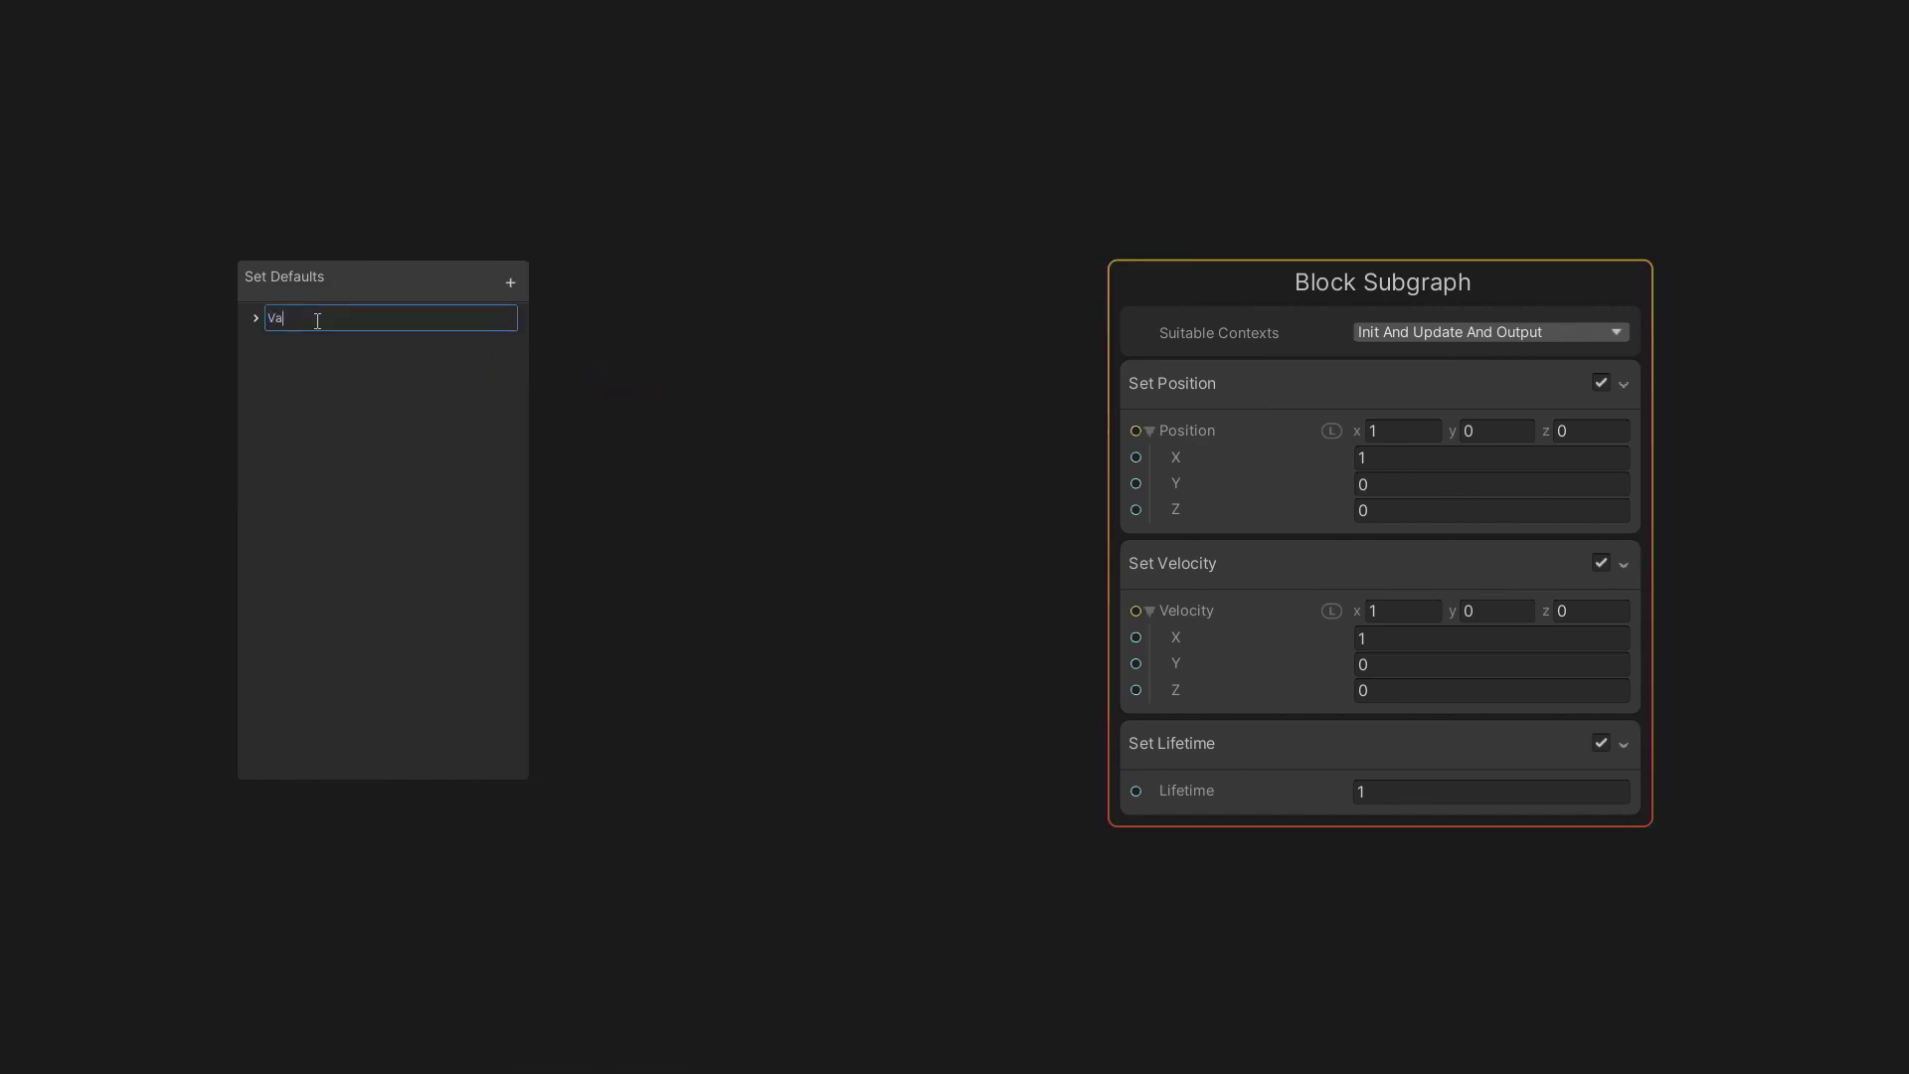
text(Value)
key(Return)
drag(791, 509, 1135, 458)
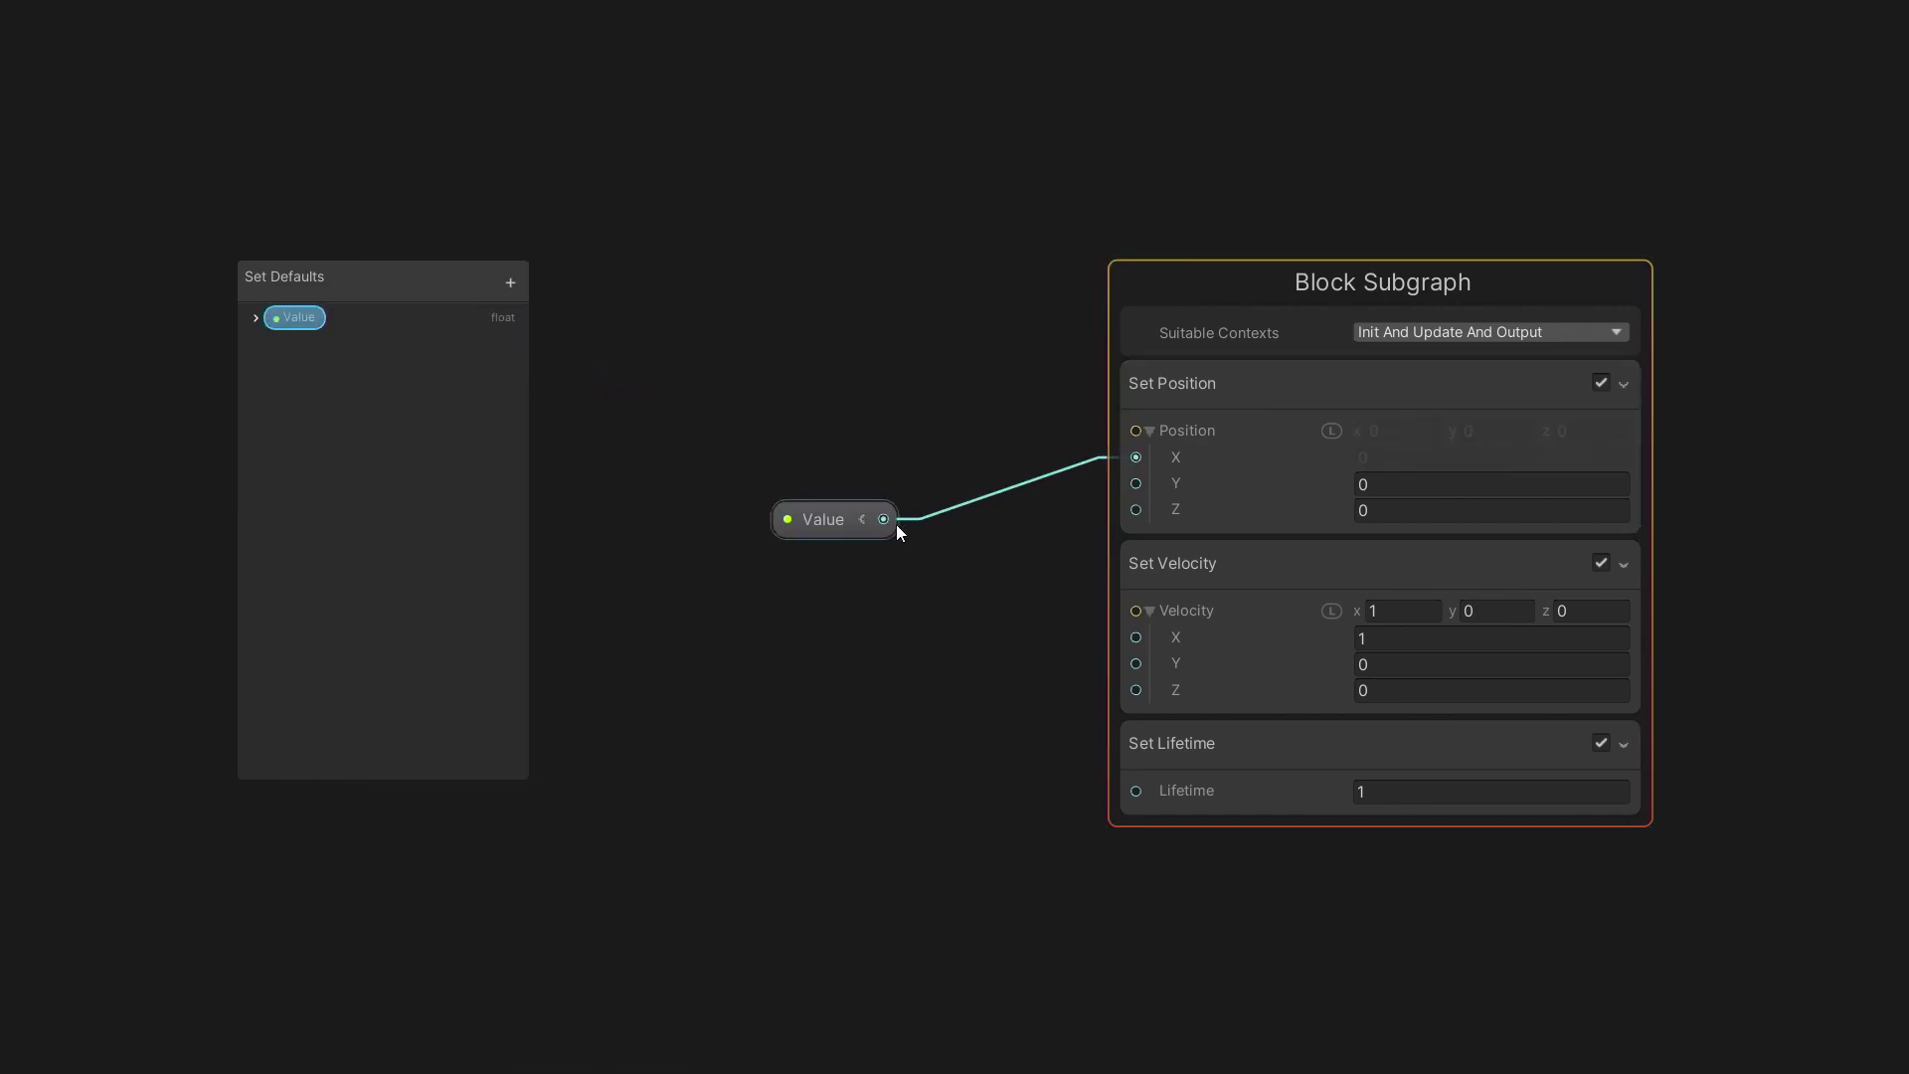
mouse_move(881, 519)
mouse_down()
mouse_move(1135, 637)
mouse_move(1135, 791)
mouse_up()
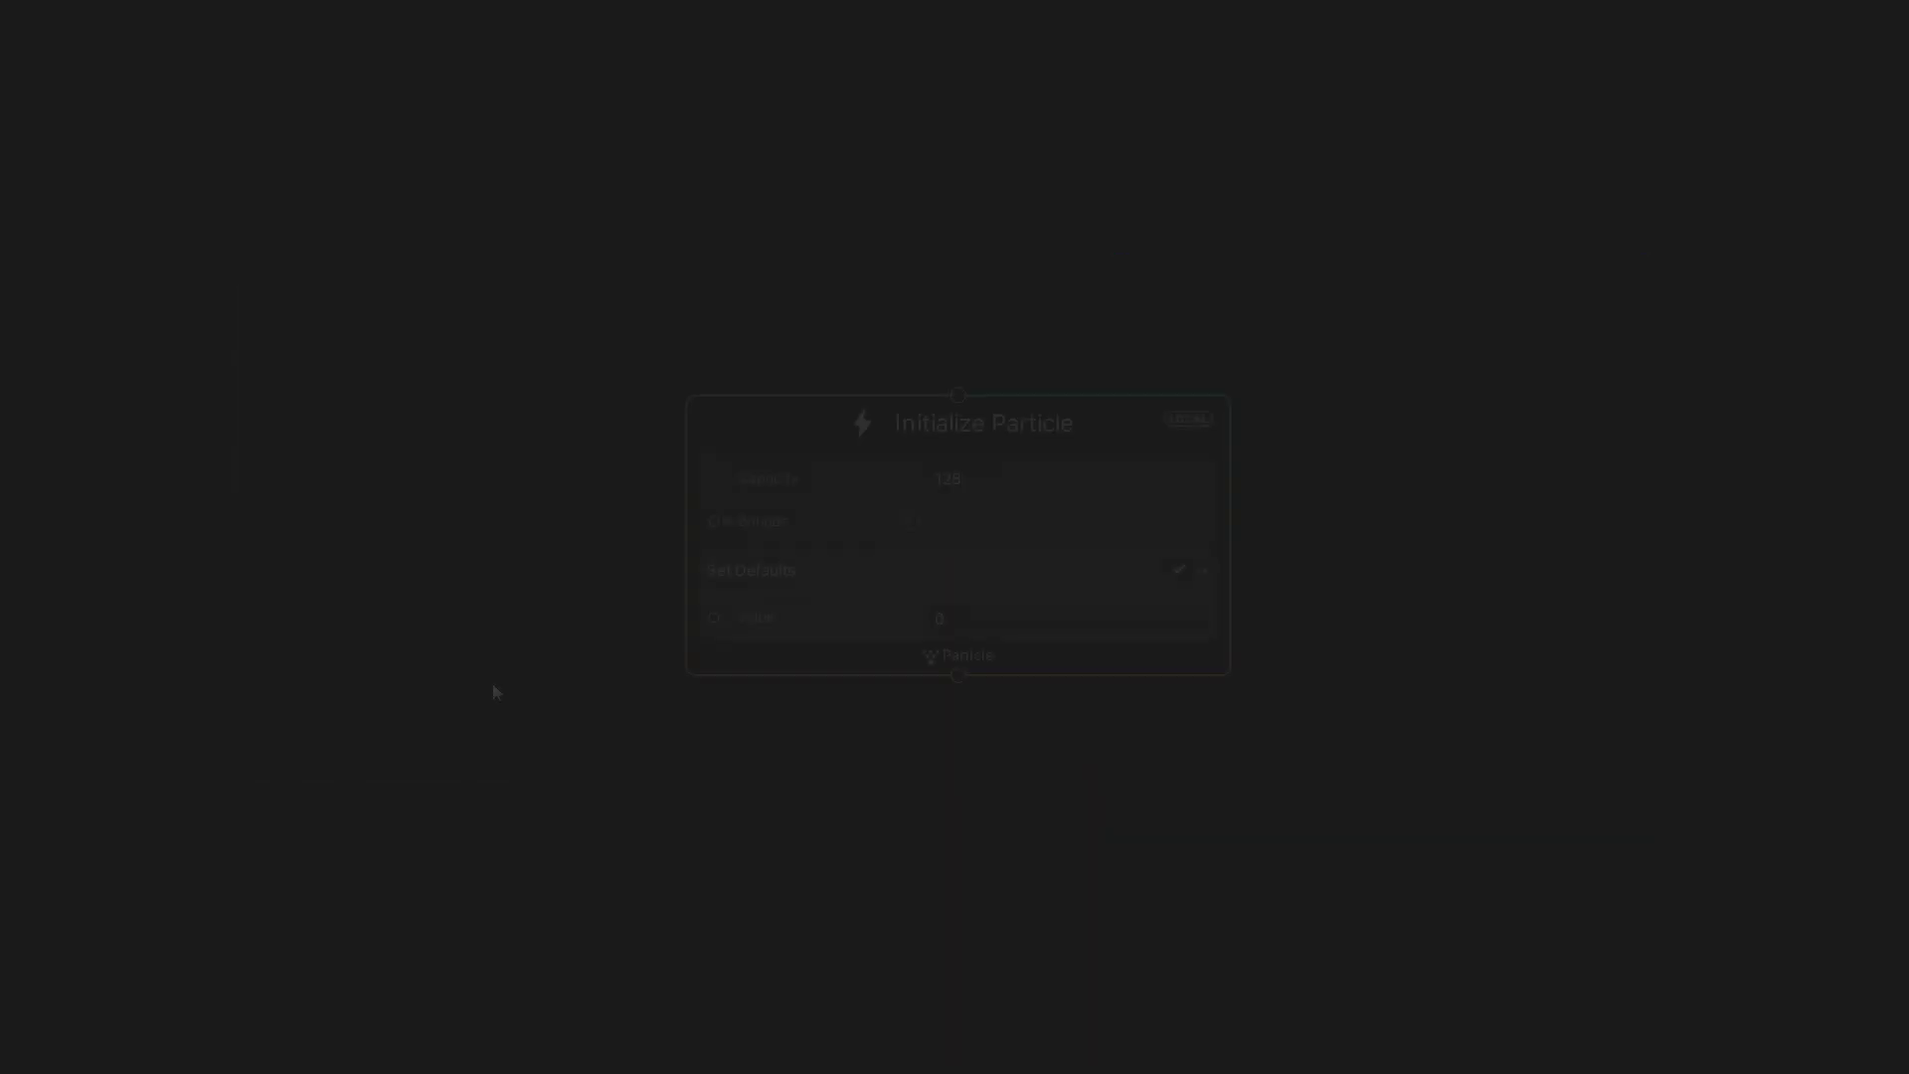
- Scrub the Set Defaults block's Value in Initialize Particle to about -0.27
drag(752, 615, 622, 616)
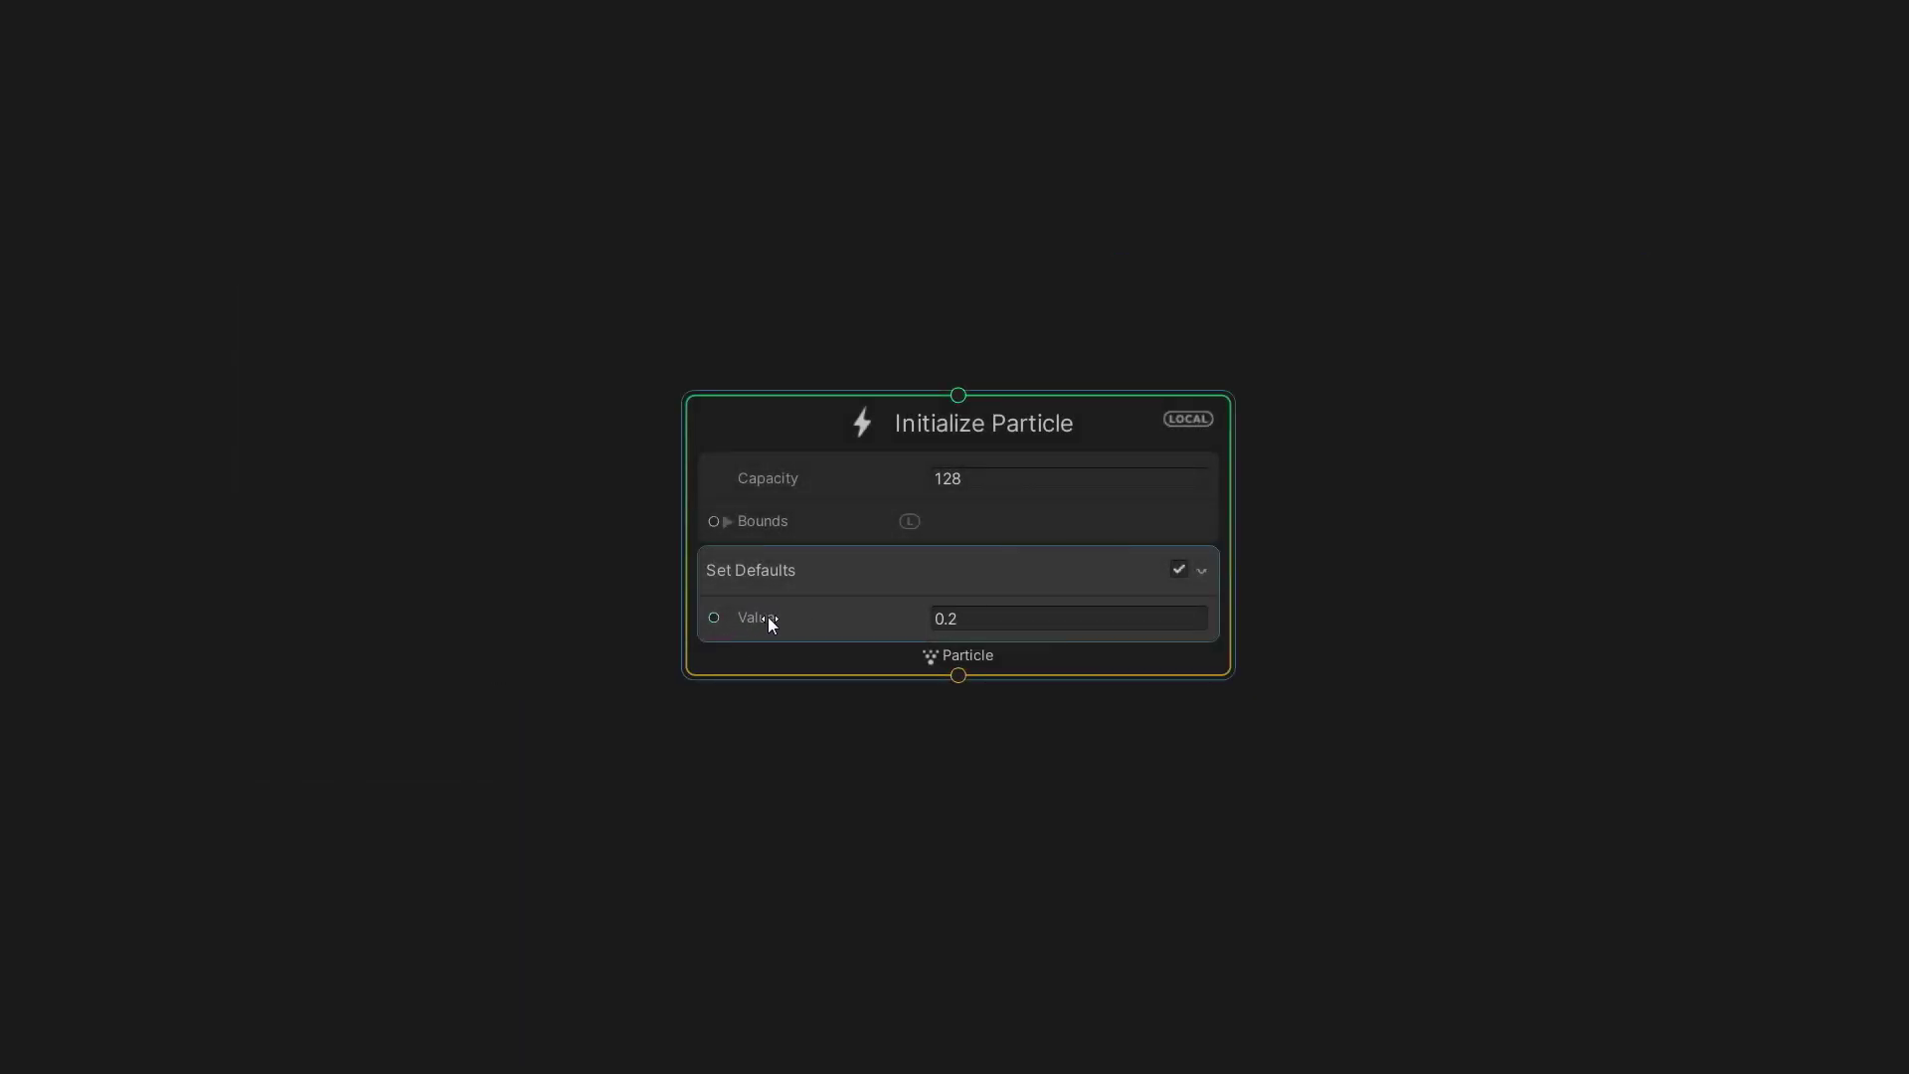